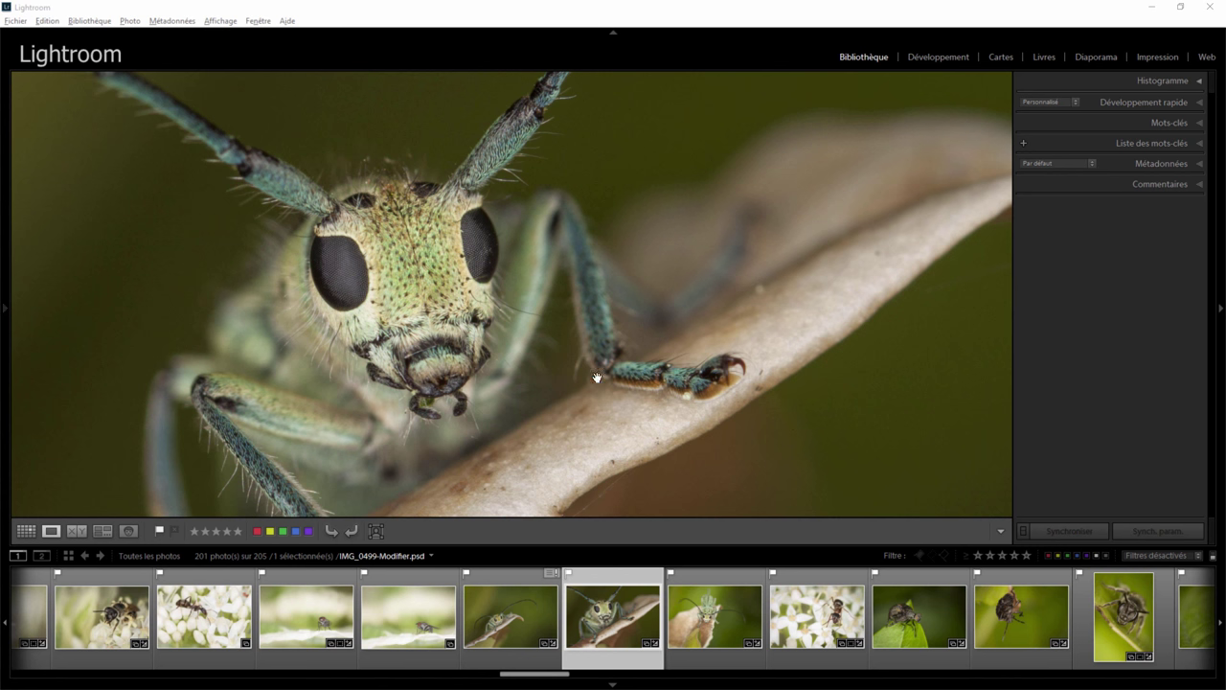
Open the secondary display window, move it into place, and hide its header and status bars
click(43, 554)
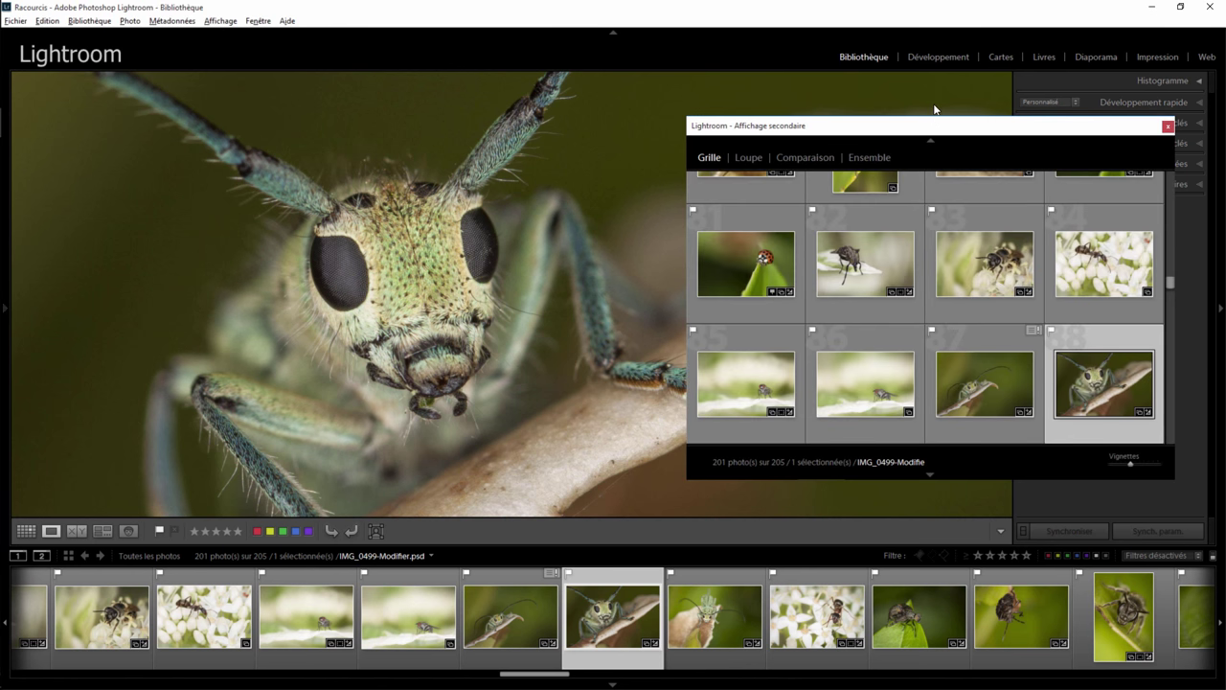
drag(934, 108, 927, 132)
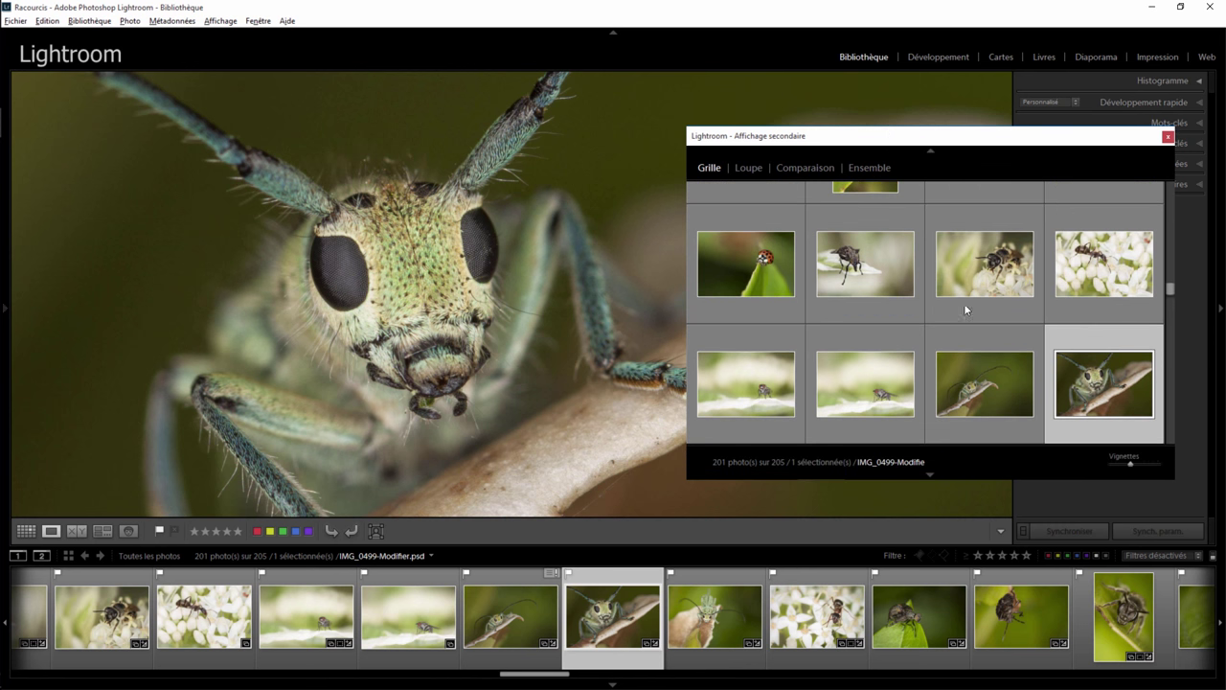
mouse_move(984, 378)
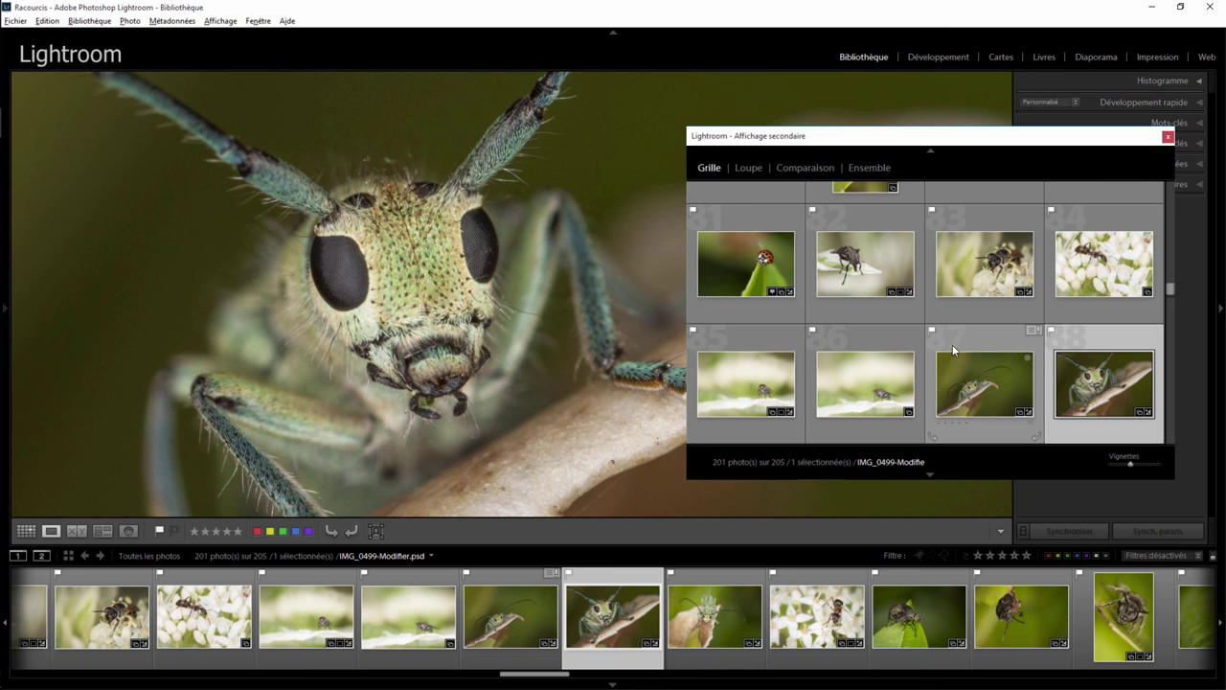
click(934, 150)
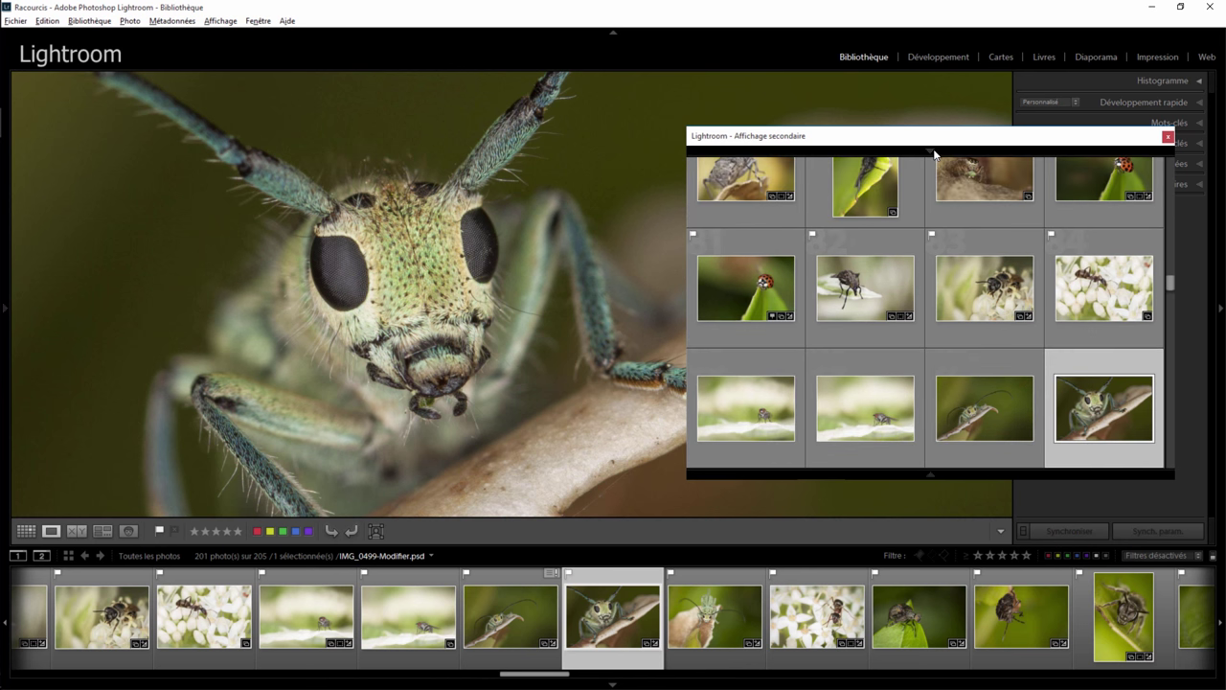
Restore the secondary header, browse photos 82, 81 and 88, resize its thumbnails, and show the main grid
click(929, 149)
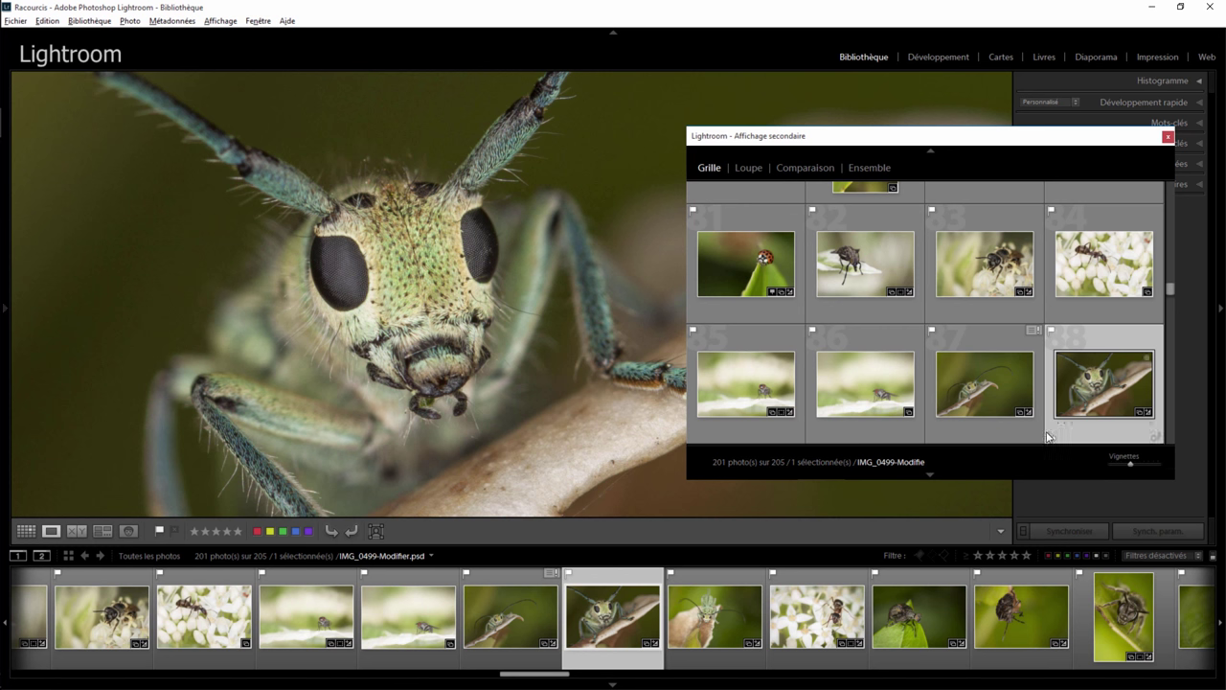
mouse_move(865, 286)
mouse_move(866, 263)
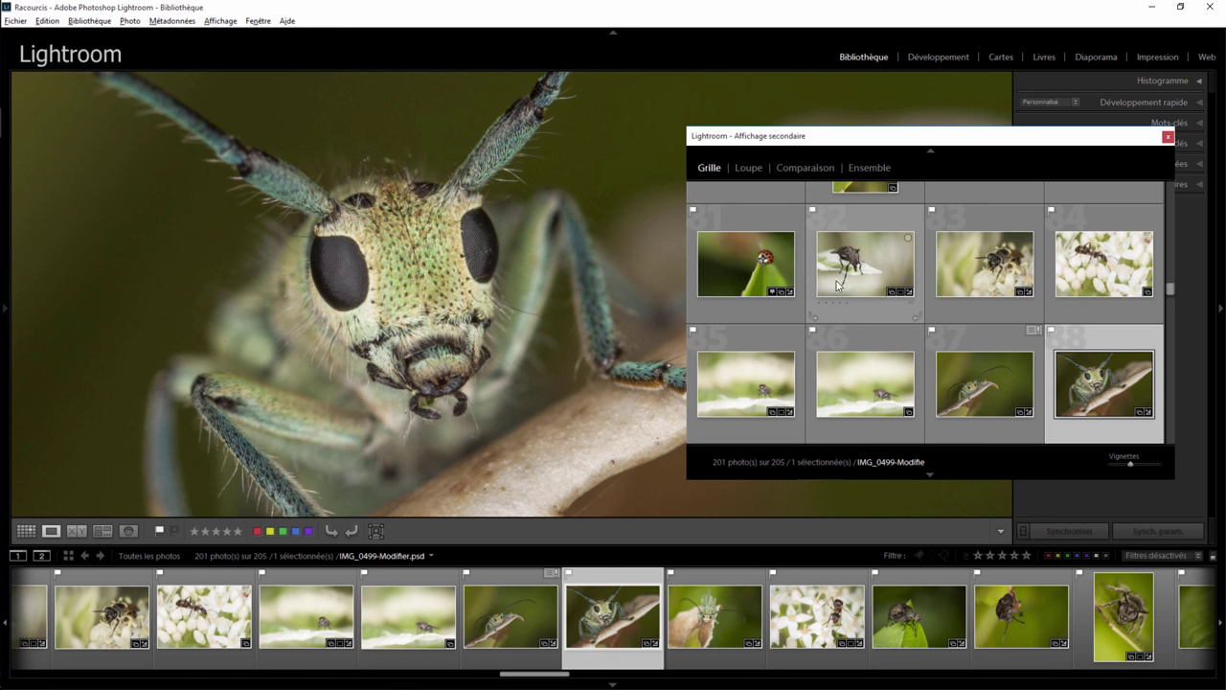
click(863, 270)
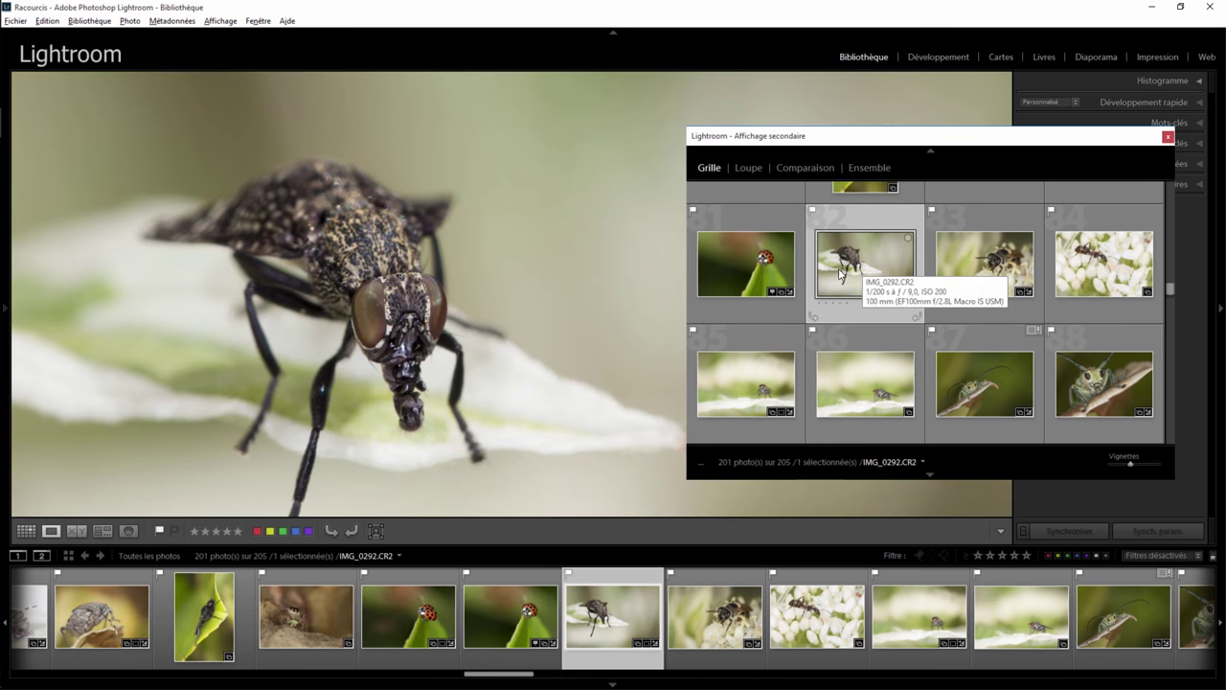
click(763, 274)
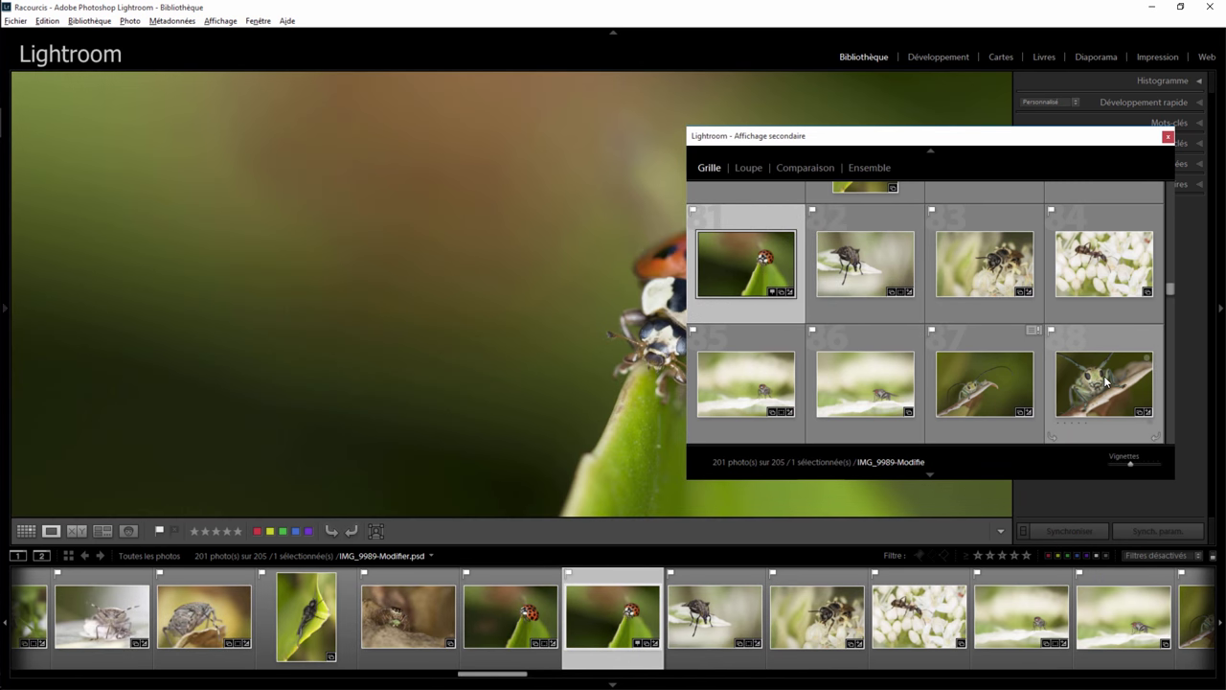
click(1107, 383)
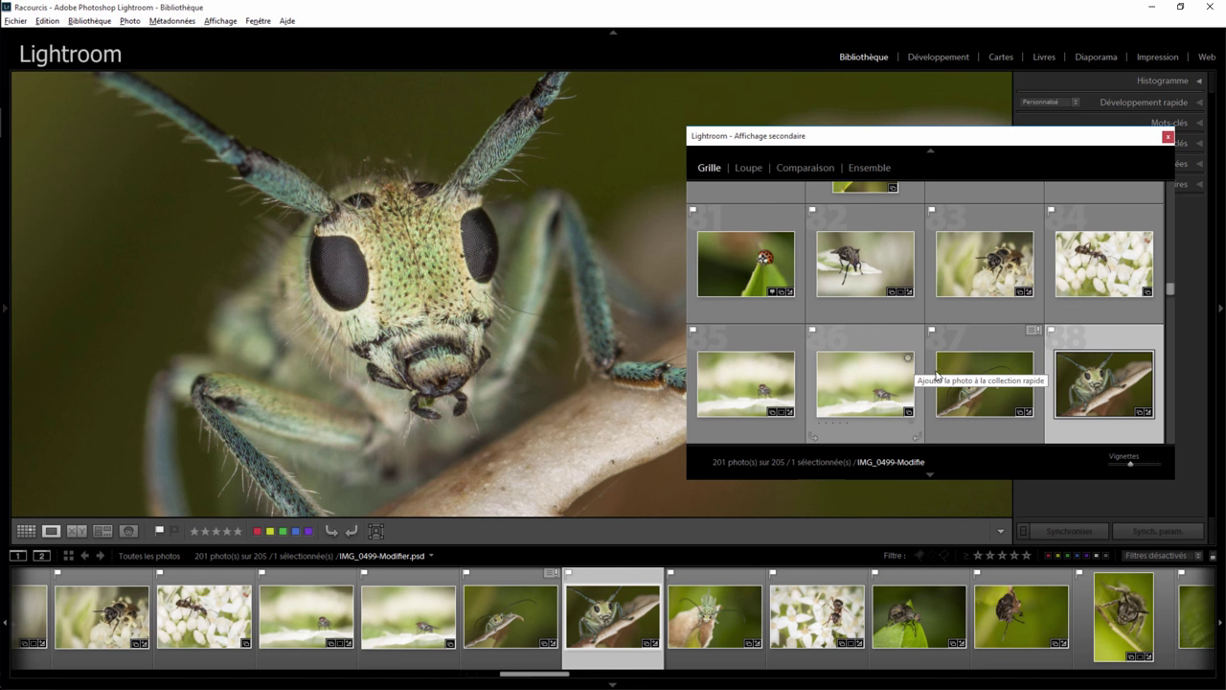
drag(1132, 468, 1132, 462)
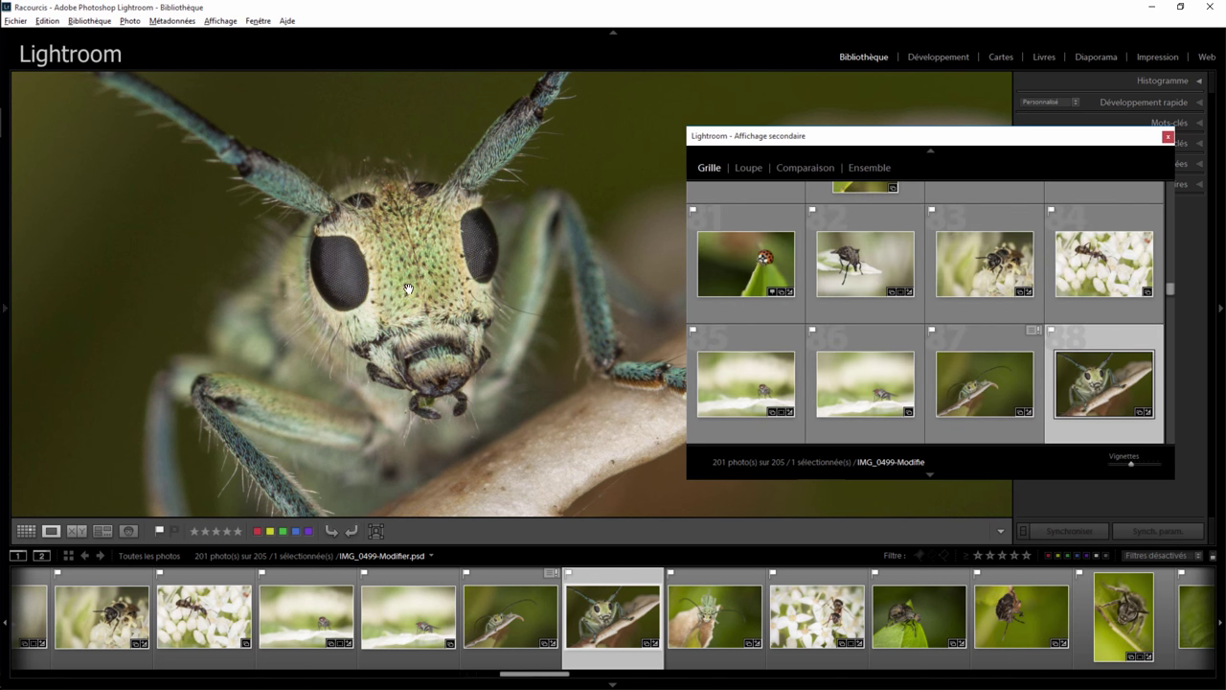
click(38, 532)
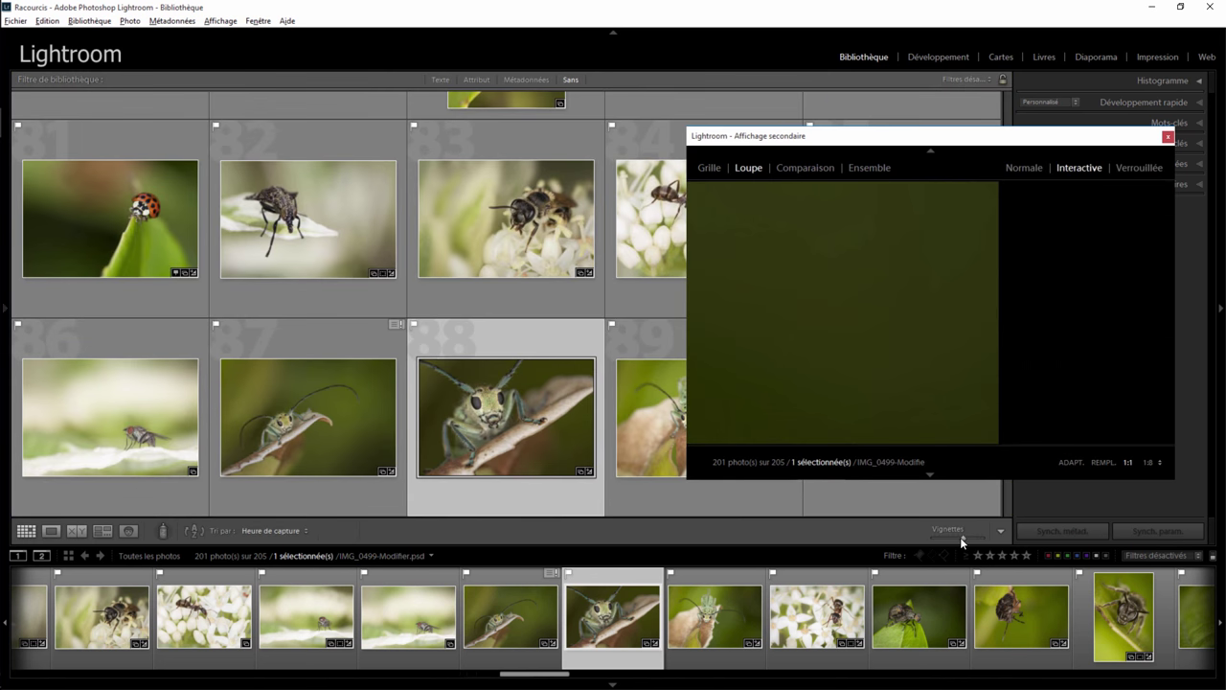
Resize main grid thumbnails, view the beetle in main Loupe, set the secondary to Grid, then return main to Grid
drag(961, 539, 963, 534)
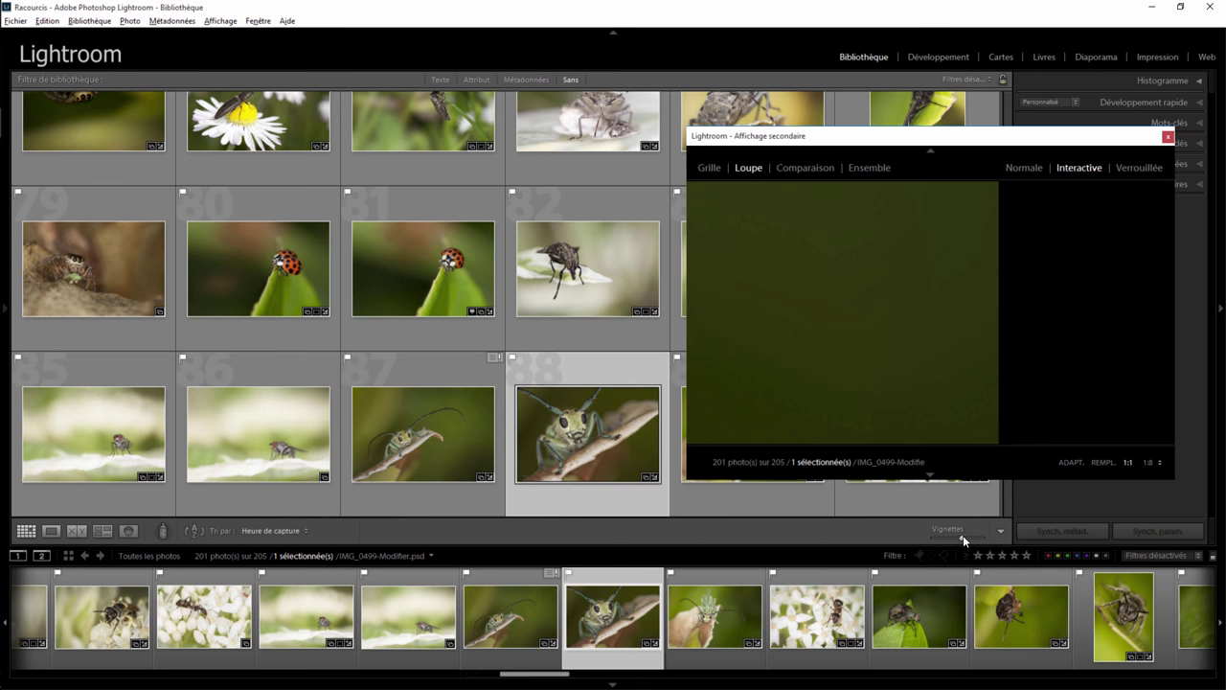
click(51, 531)
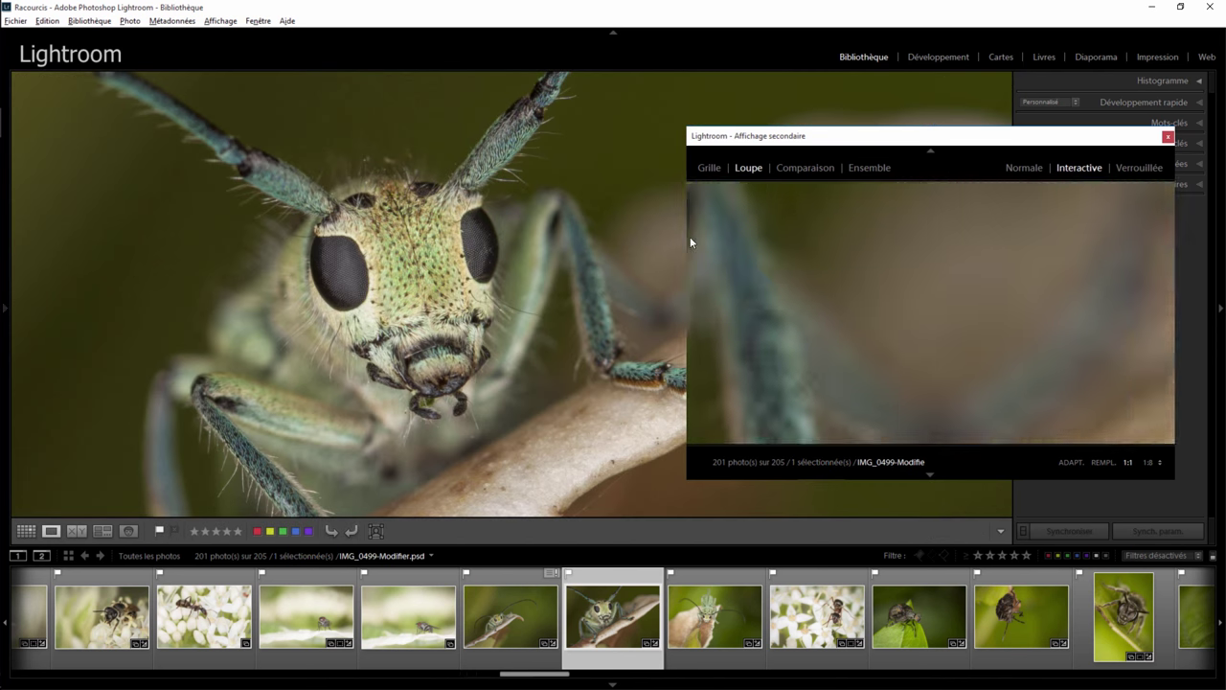
click(709, 168)
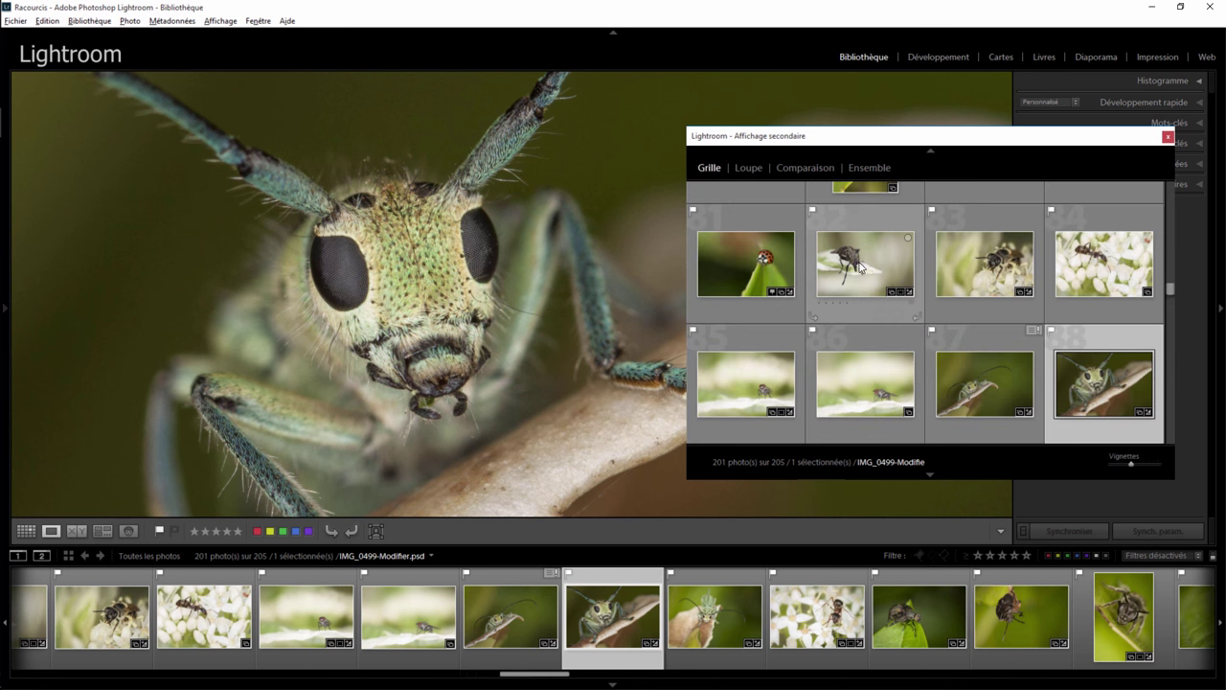
click(26, 531)
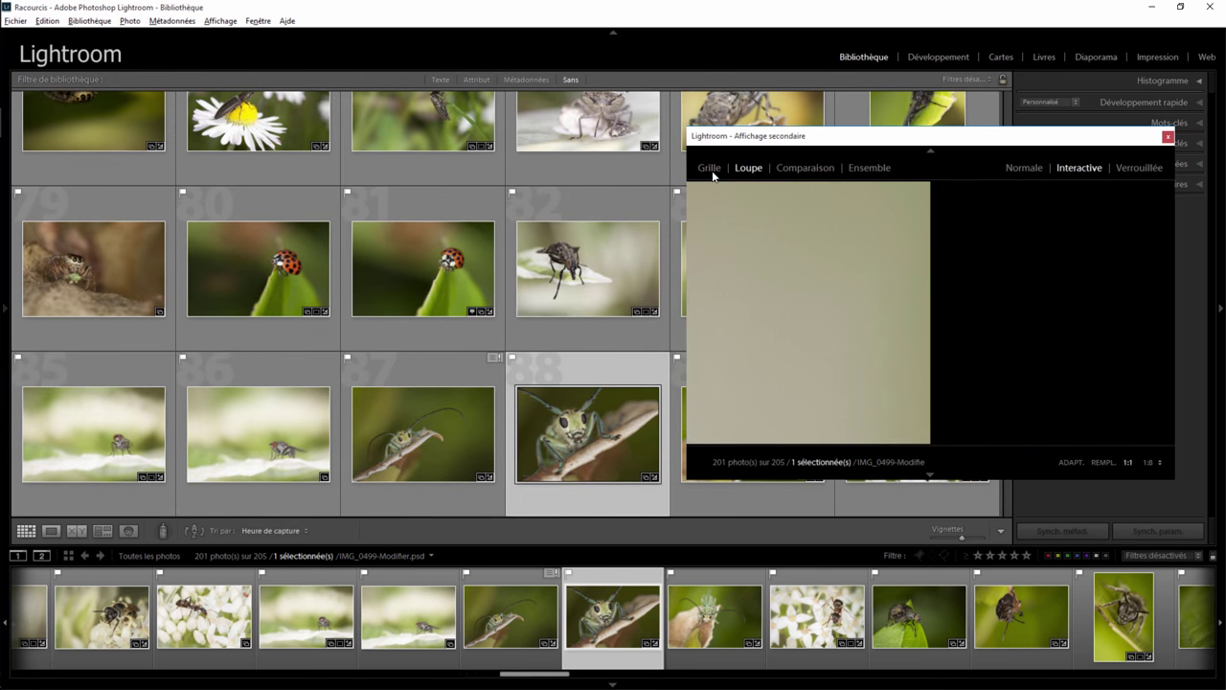
Set the secondary loupe to Normal with Fit view, and select fly photo 82 in the grid
click(1014, 167)
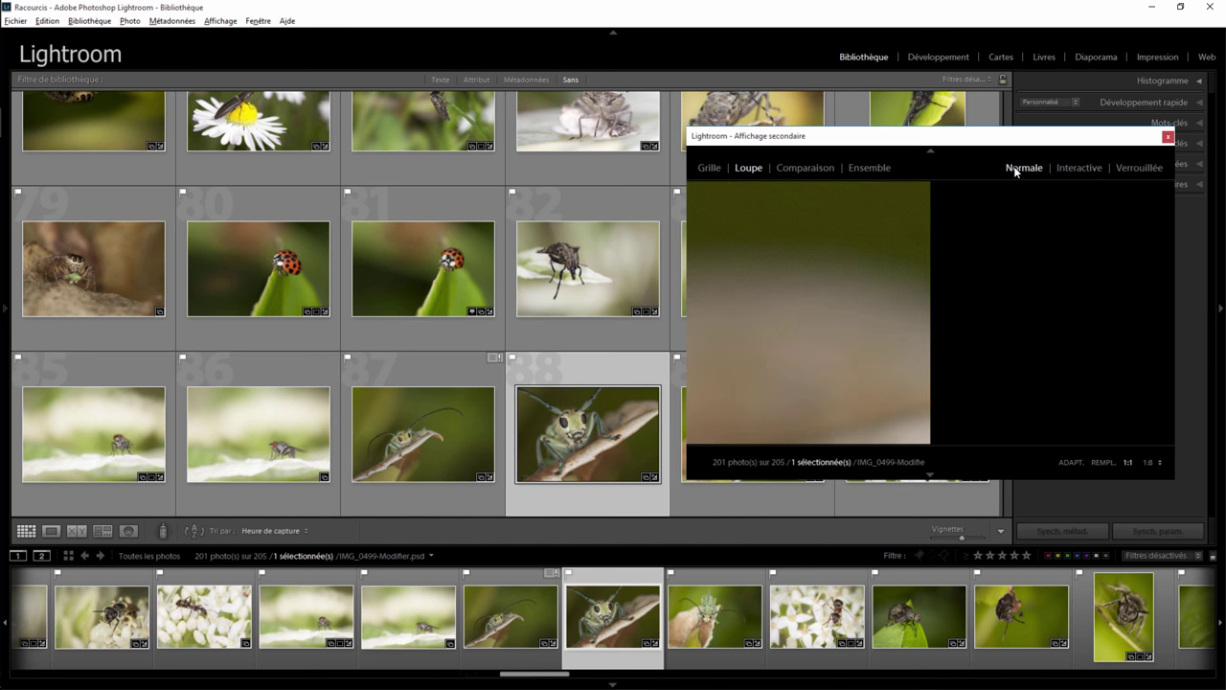
click(1071, 463)
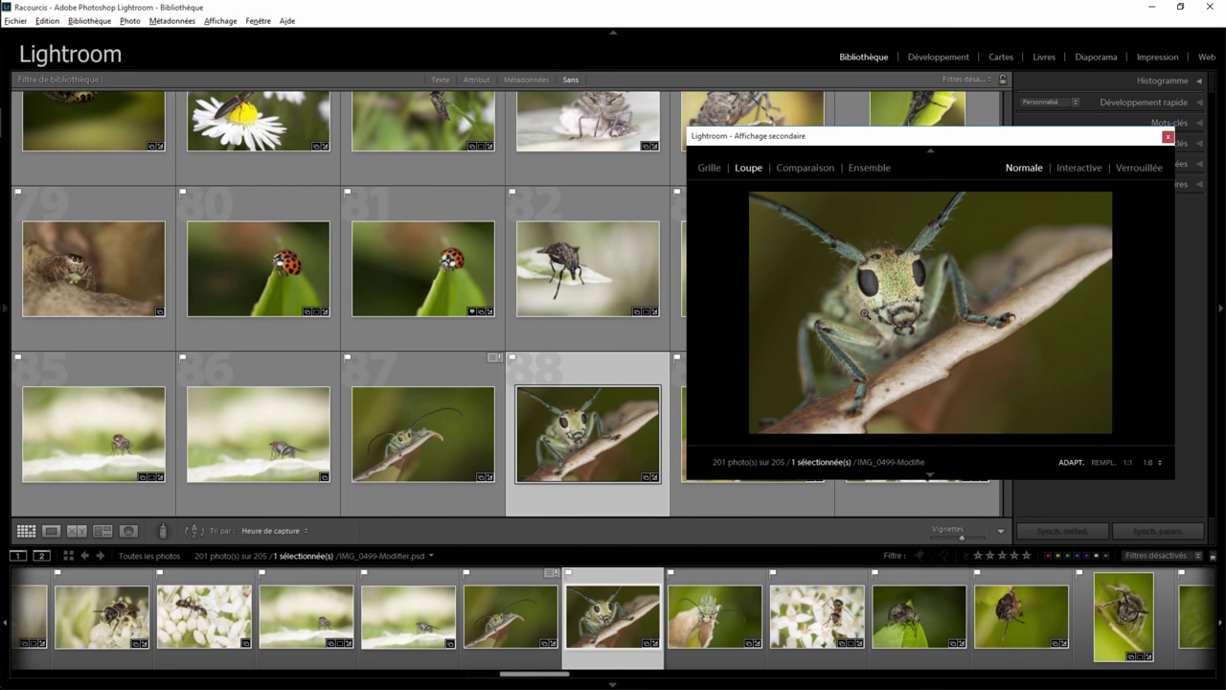
click(461, 273)
click(568, 274)
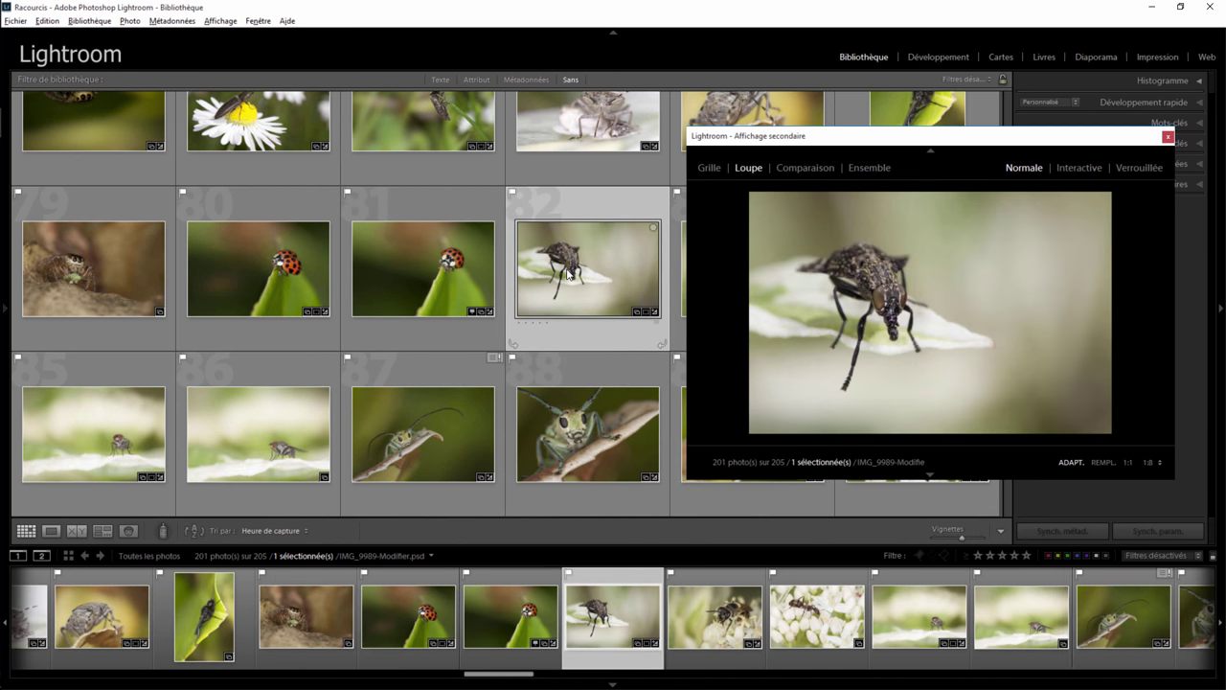
Try the secondary preview at Fill, then 1:1 on the fly's face, then back to Fill
click(1107, 461)
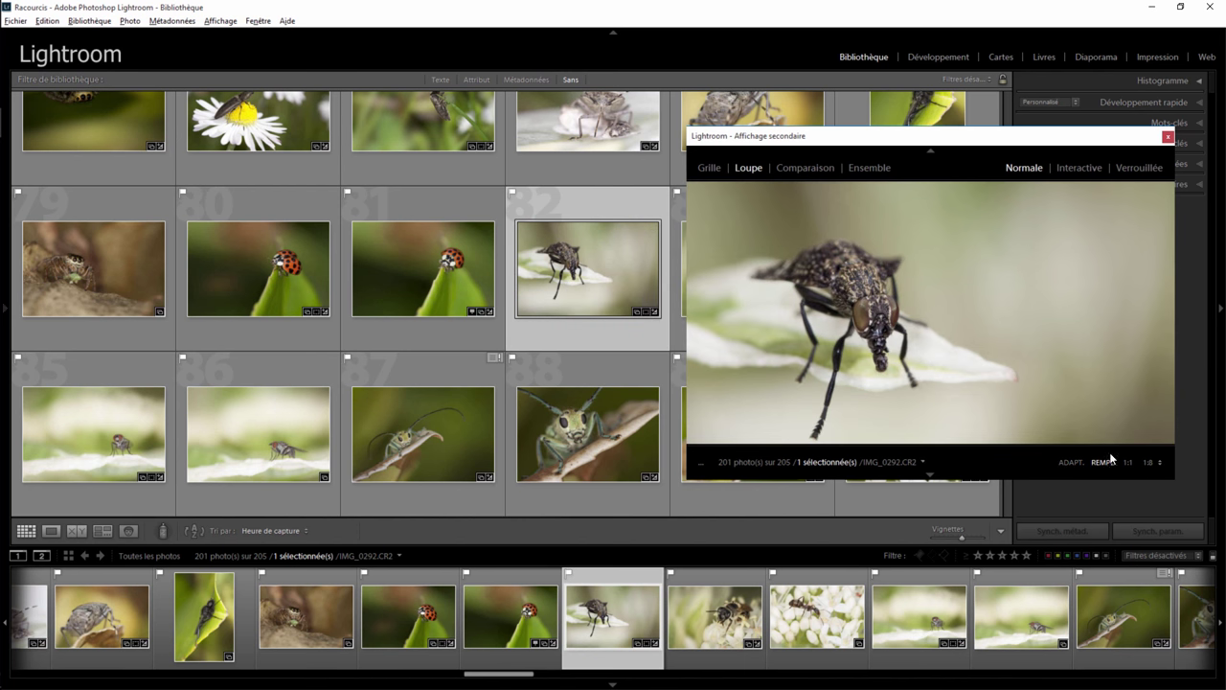
click(1126, 462)
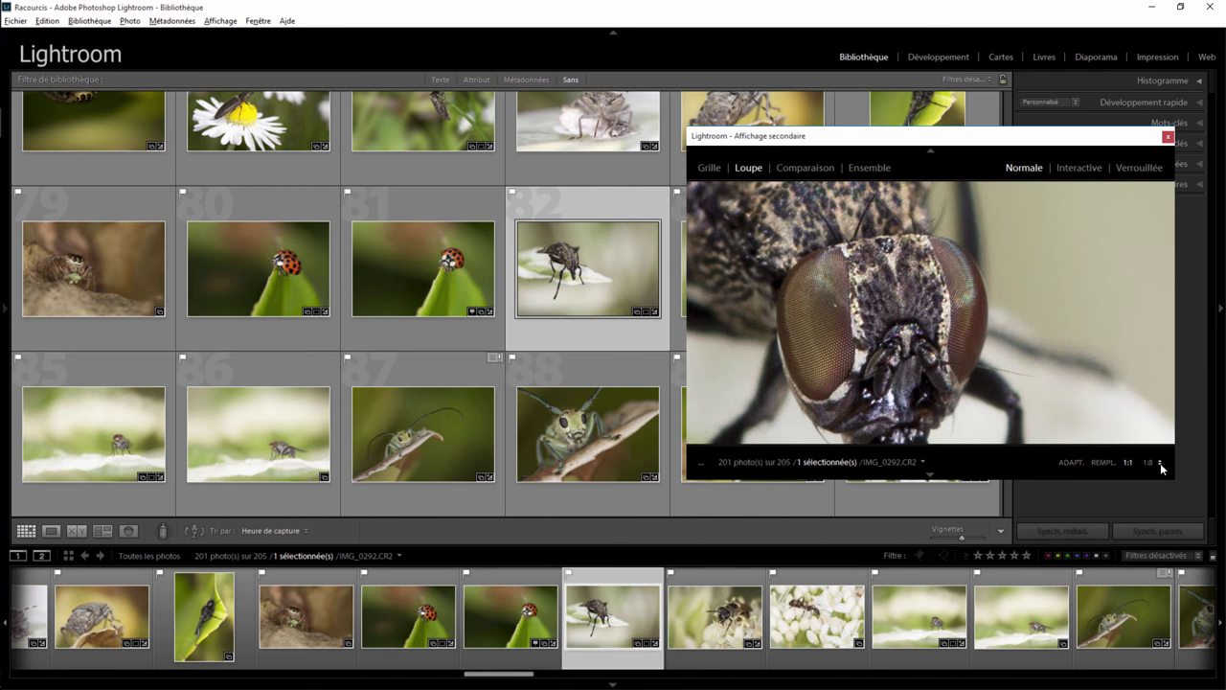
mouse_move(588, 269)
click(874, 335)
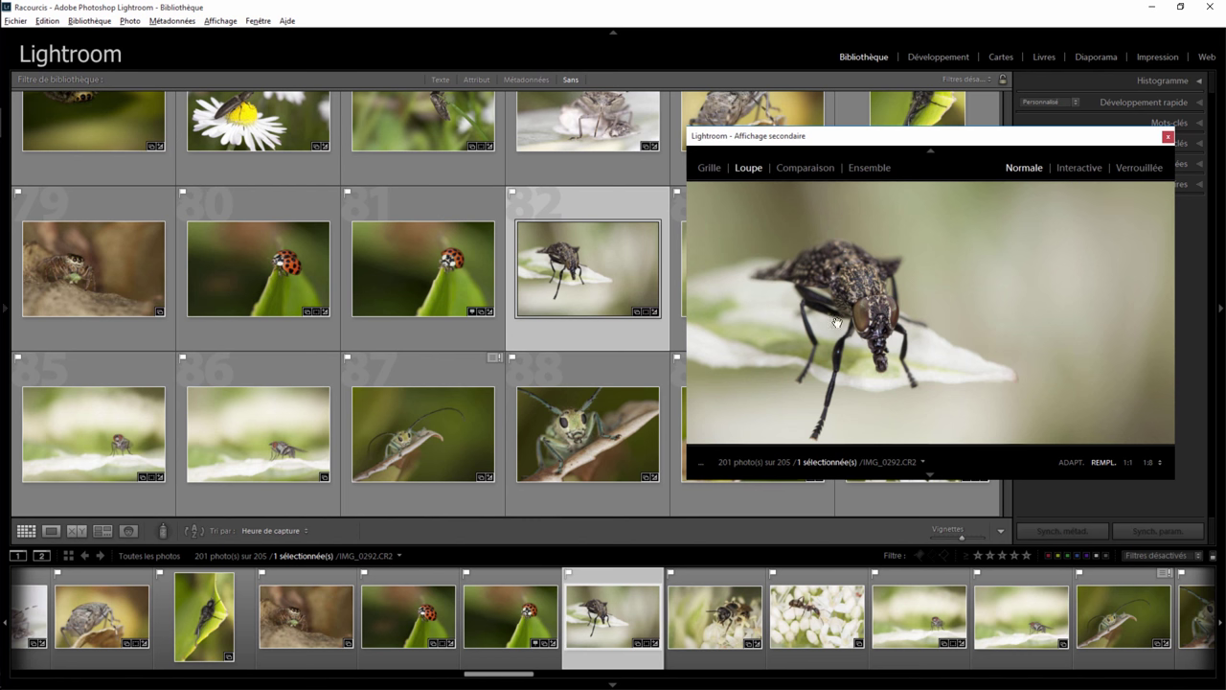
Lock the secondary loupe on the fly photo and test it by selecting ladybug 81 and other photos
click(1145, 168)
click(436, 283)
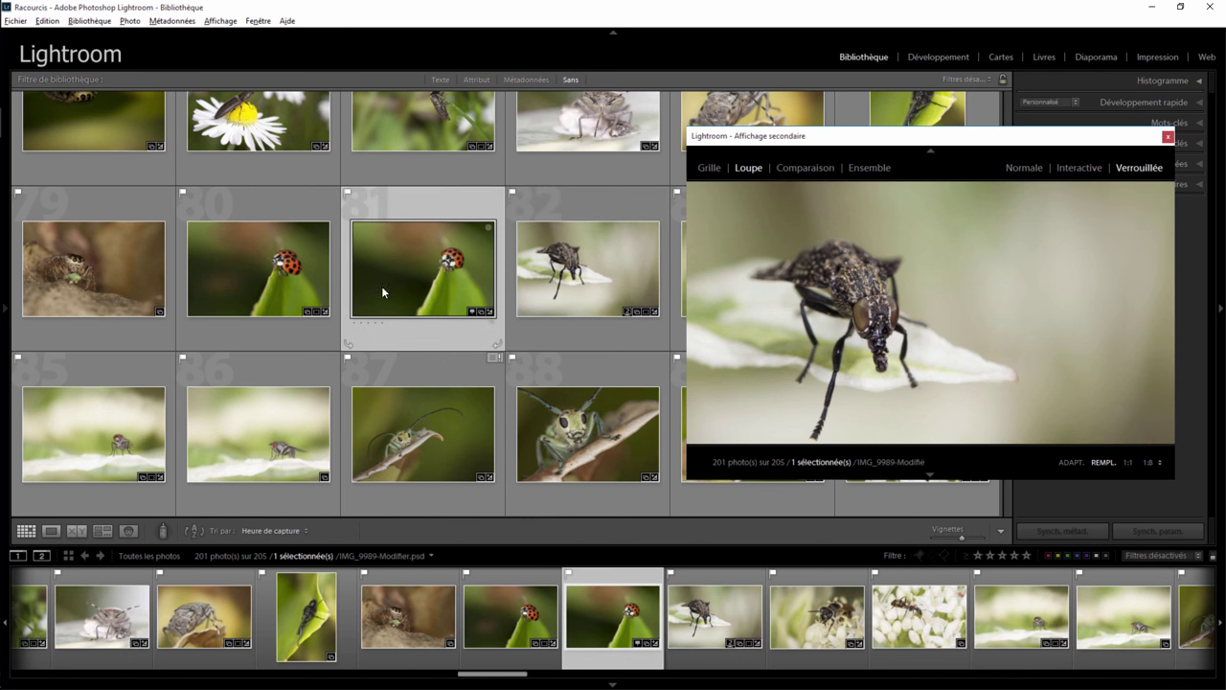
click(272, 275)
click(278, 431)
click(384, 428)
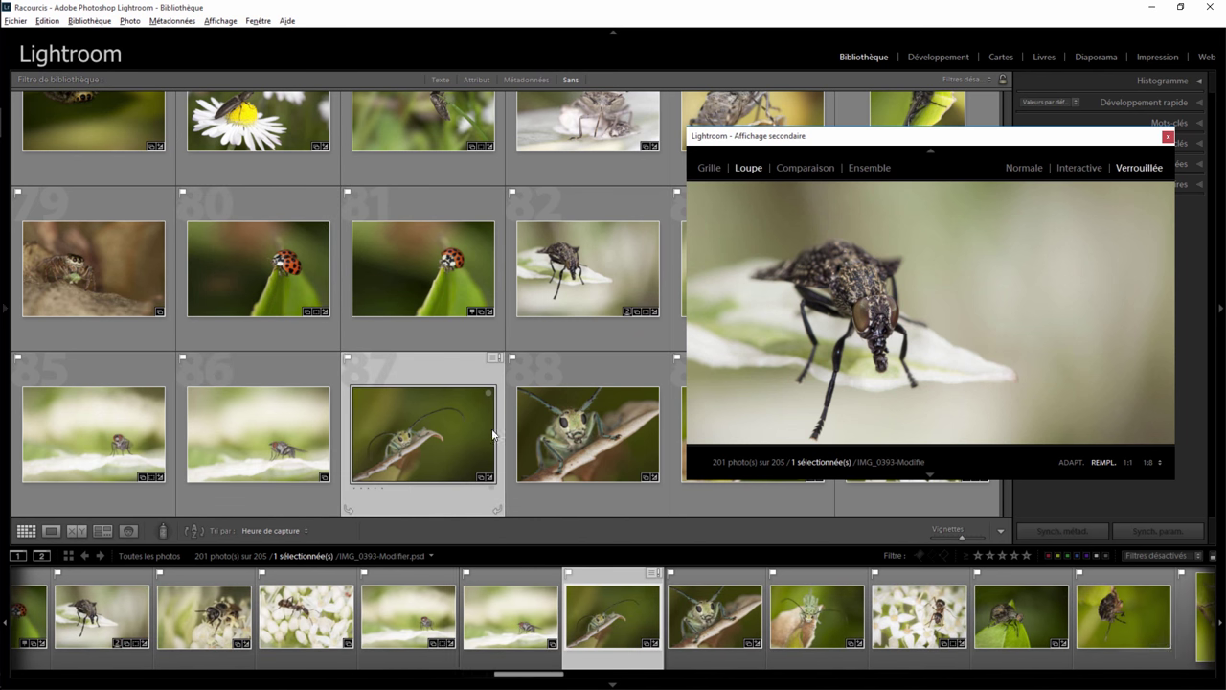
click(579, 426)
Reselect fly photo 82 and switch the secondary loupe from Normal to Interactive mode
click(590, 295)
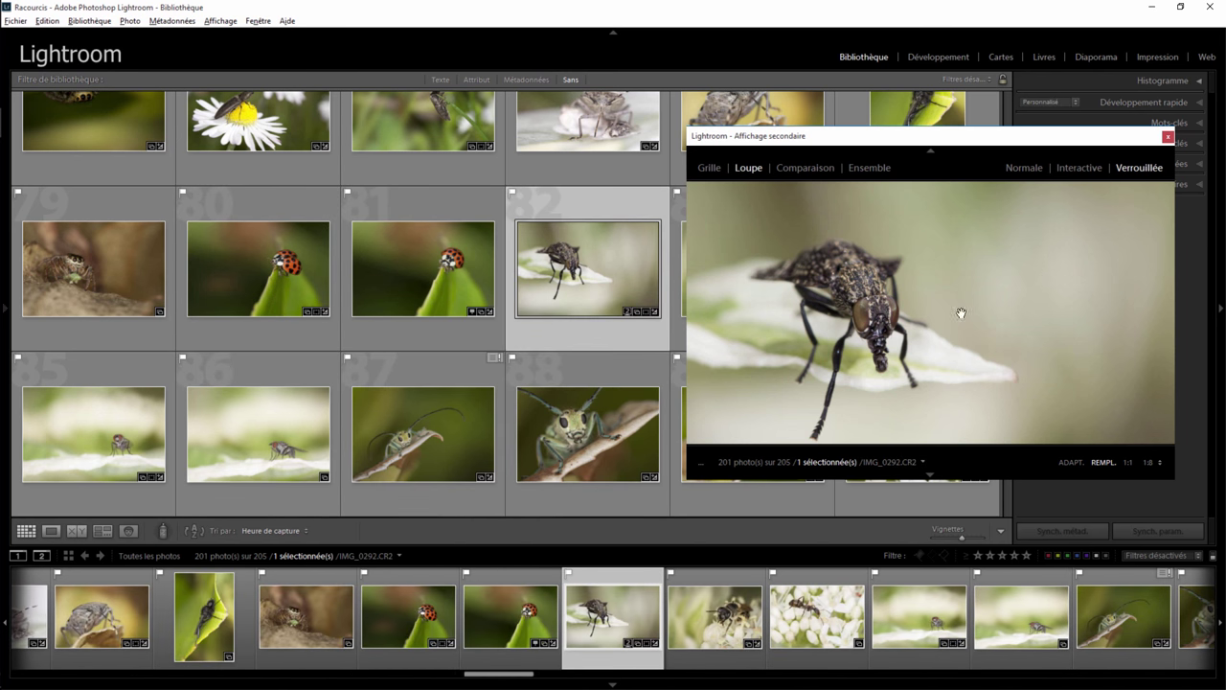
click(1029, 170)
click(1078, 170)
mouse_move(587, 433)
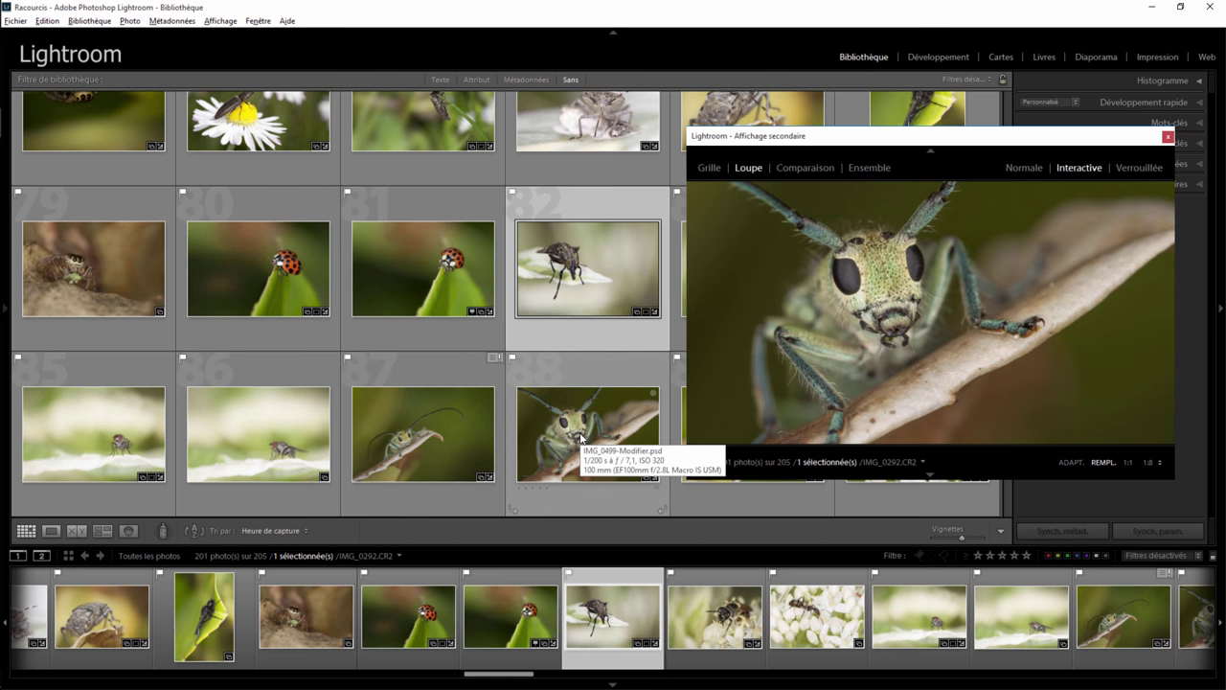
Zoom the secondary preview to 1:1, then return the secondary window to Grid view
click(1133, 465)
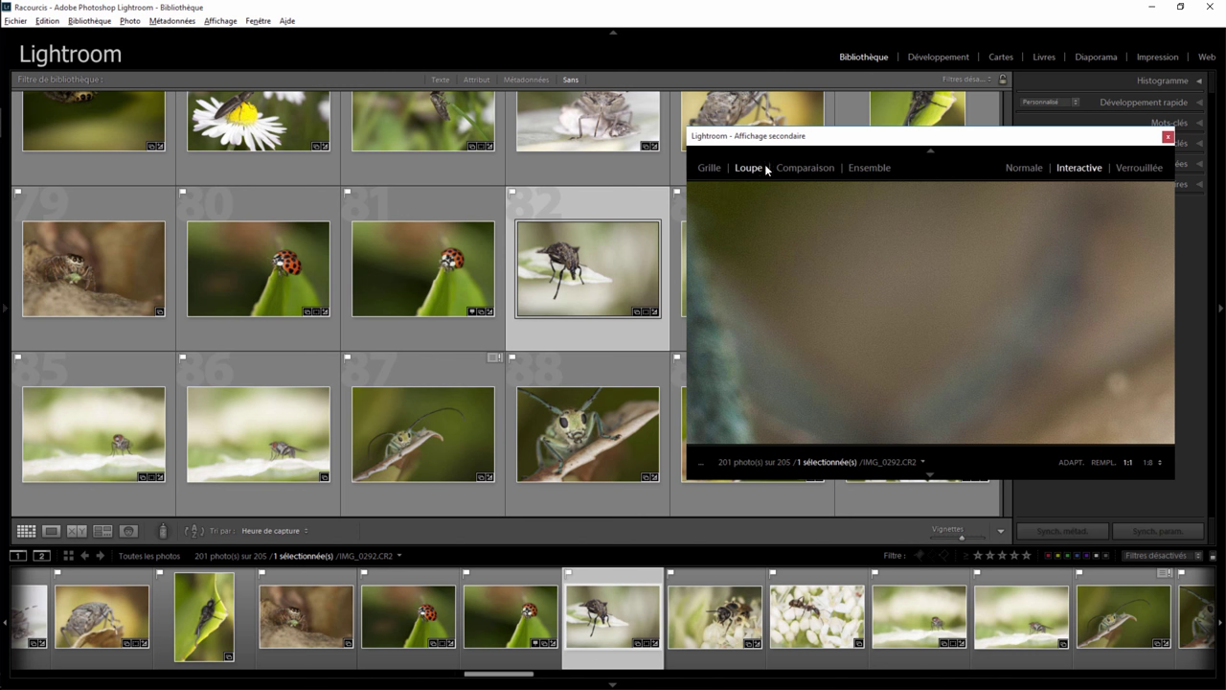
click(716, 169)
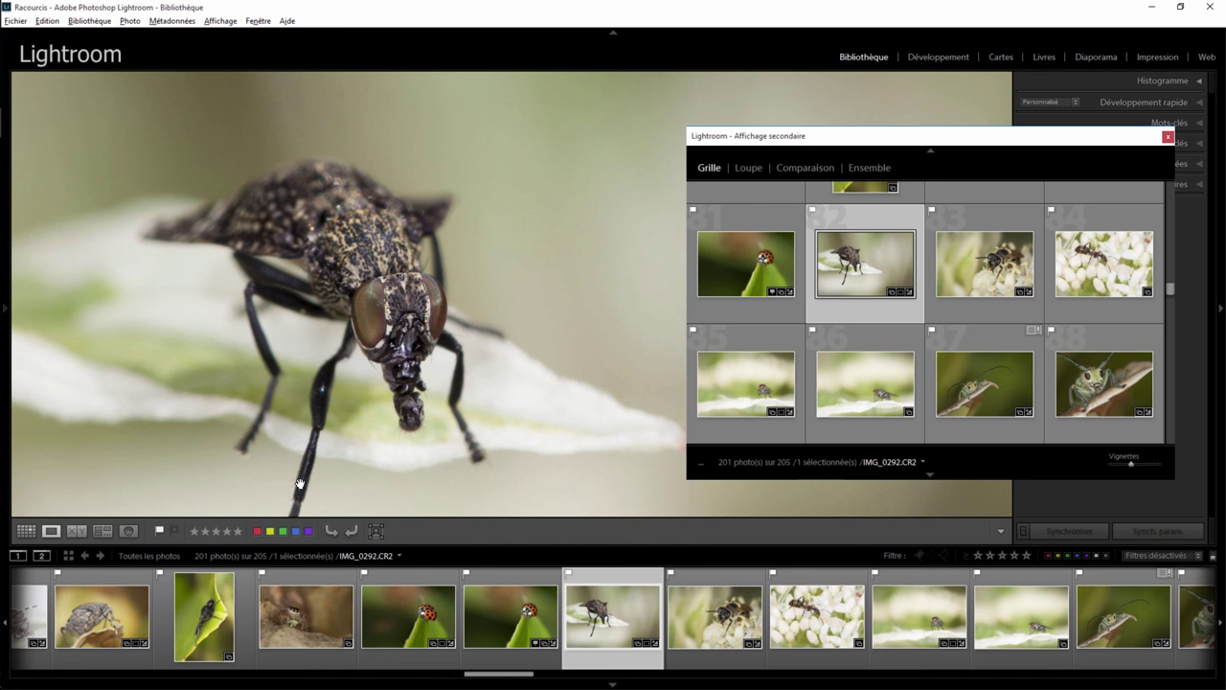
Compare the two ladybug photos side by side in the main window and drag the secondary window lower
click(77, 532)
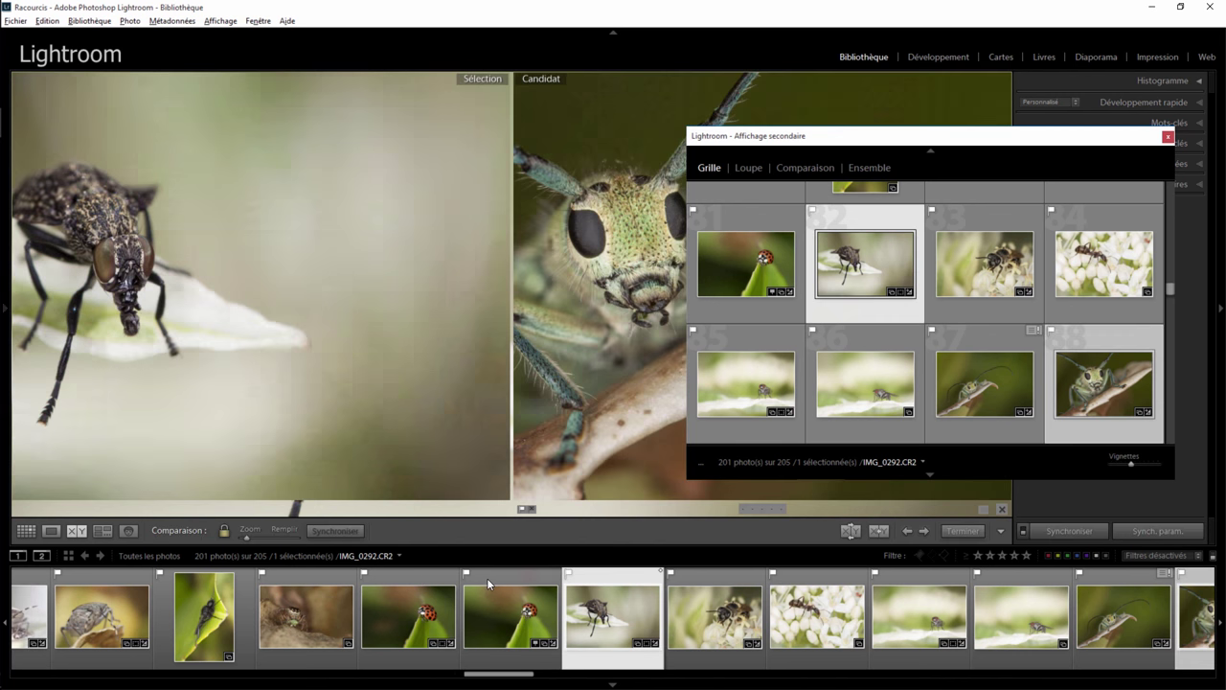
click(487, 578)
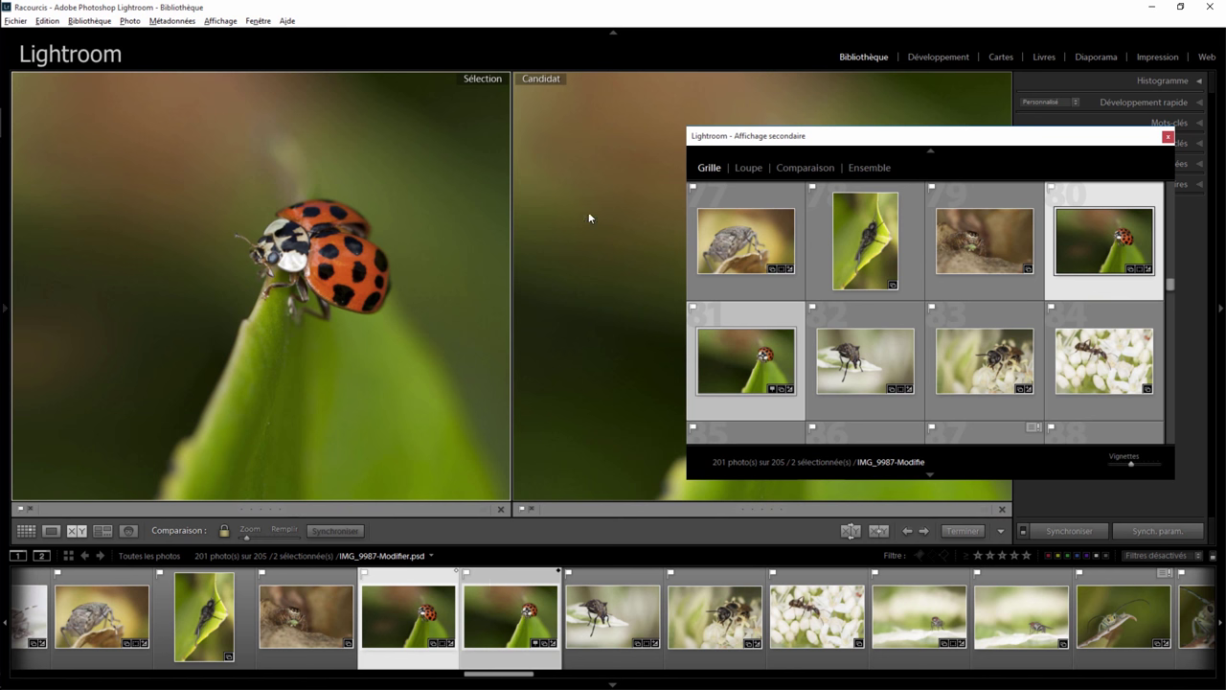
drag(879, 139, 804, 155)
Show the secondary Compare view and toggle each ladybug pane between 1:1 and fit
click(730, 185)
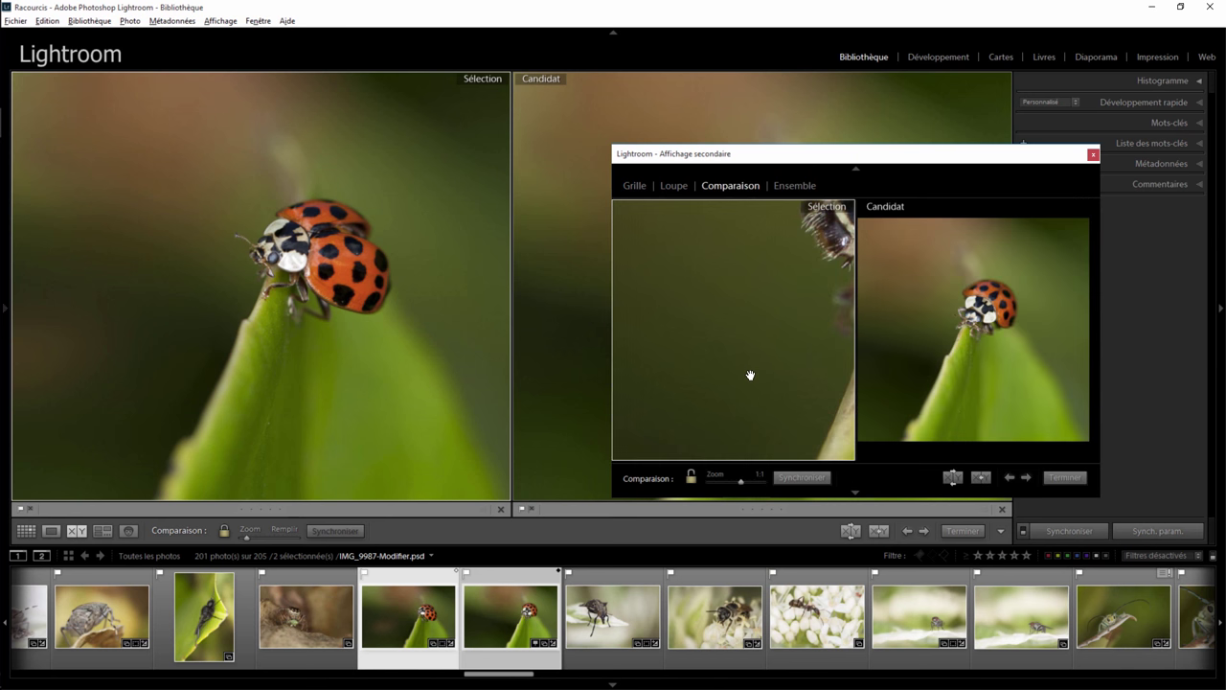
click(768, 322)
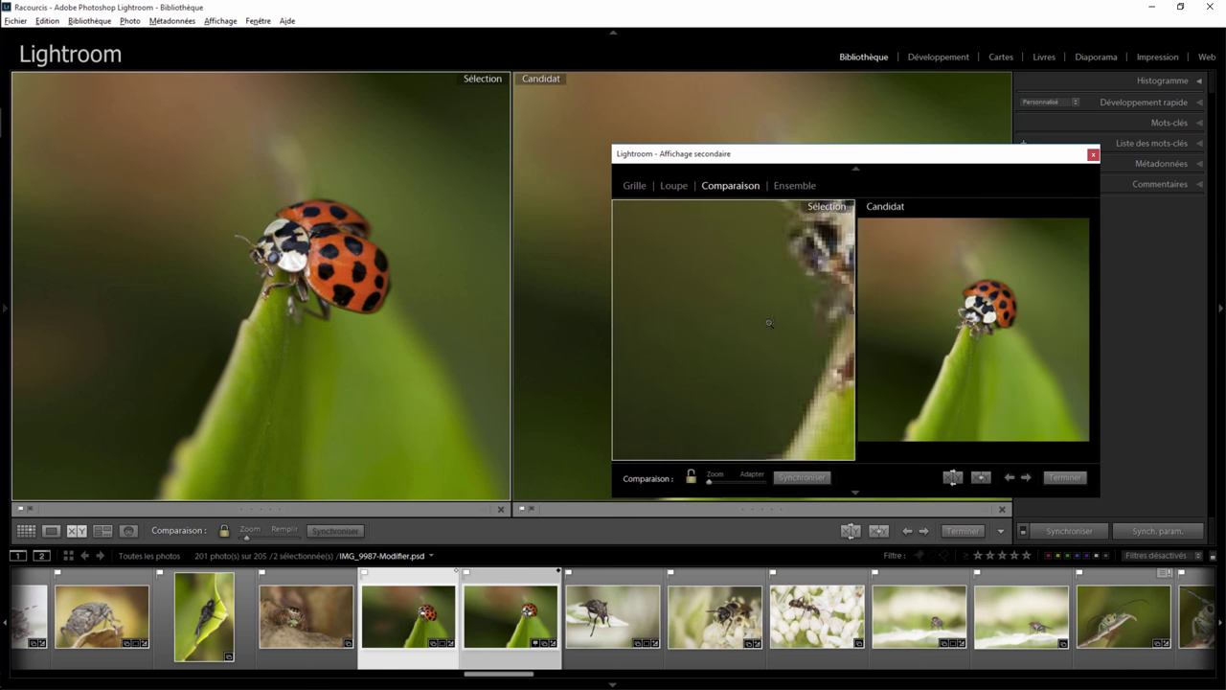
click(977, 326)
click(973, 330)
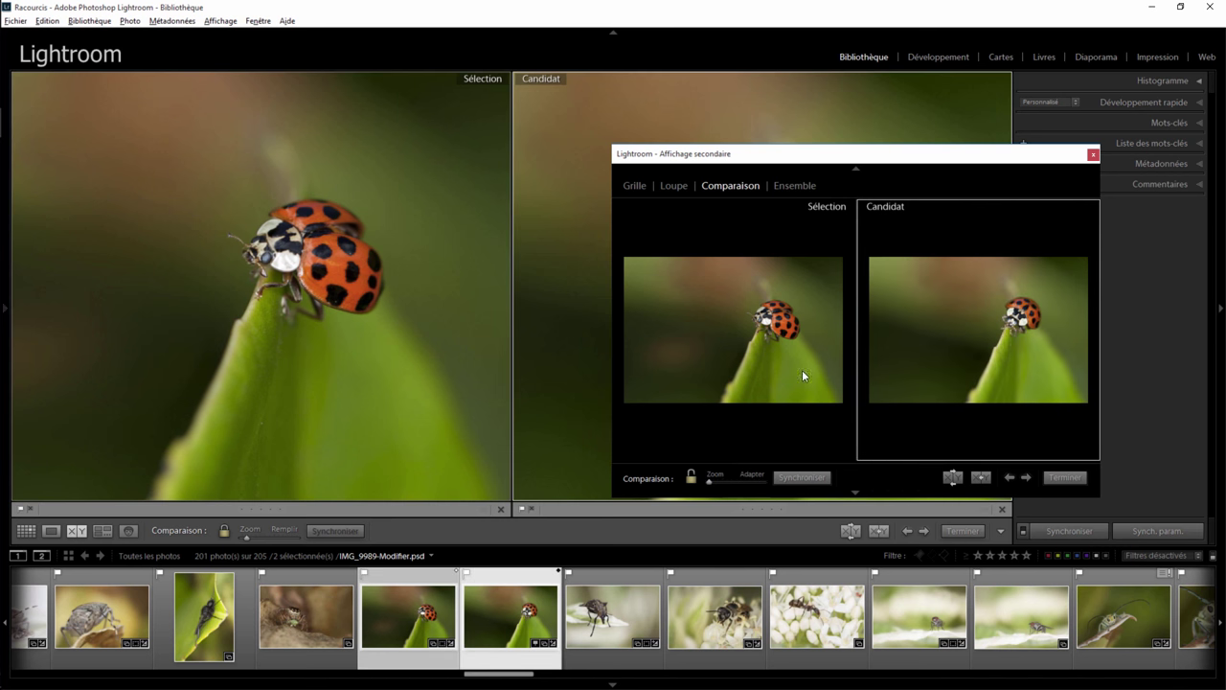
click(751, 336)
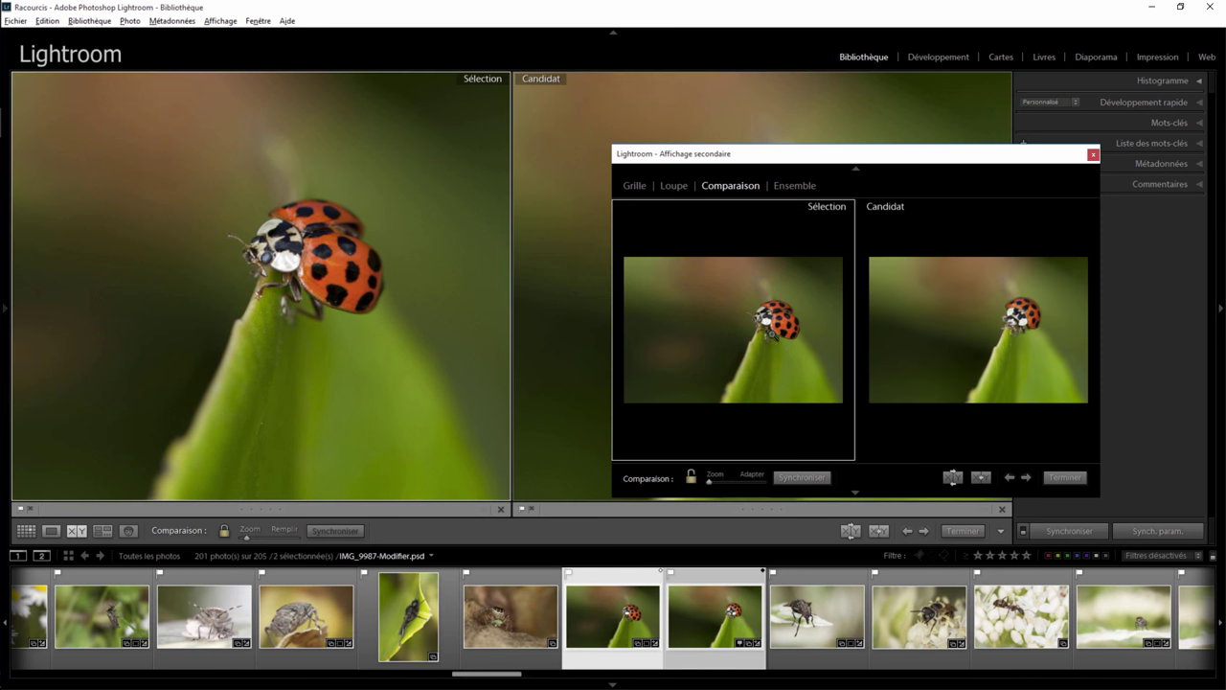
click(770, 328)
click(770, 329)
Lock the zoom of both ladybug photos, zoom them together to 1:1, then fit them again
click(691, 475)
click(772, 327)
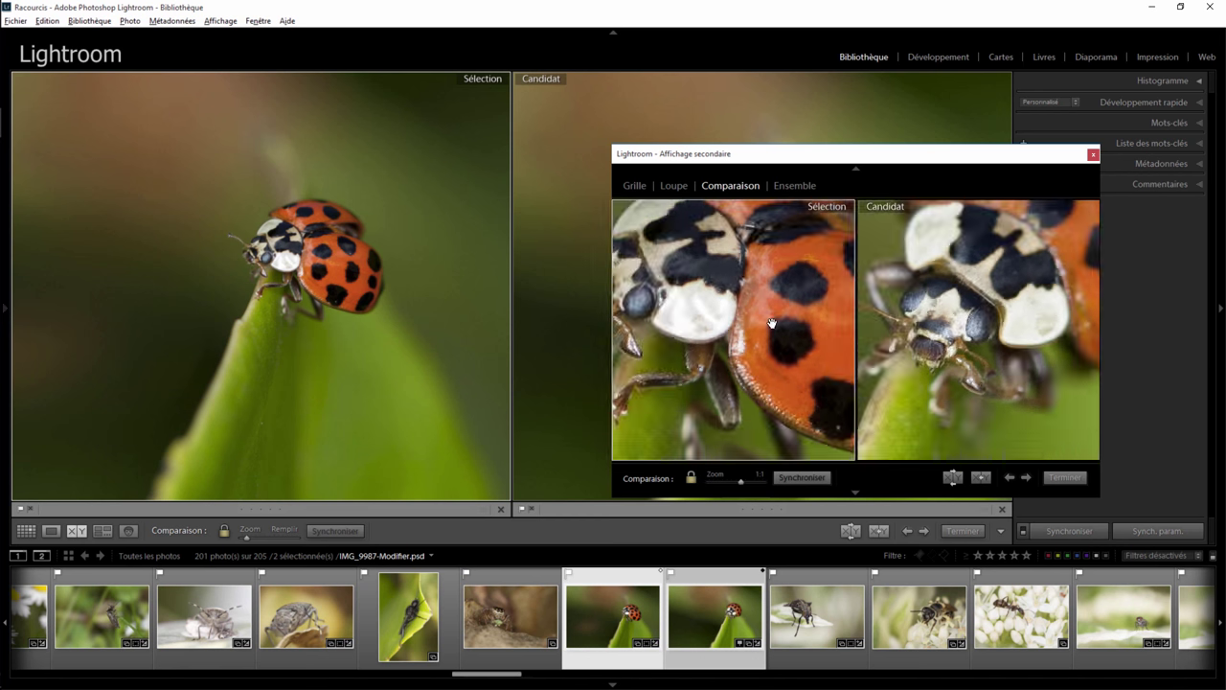
click(770, 326)
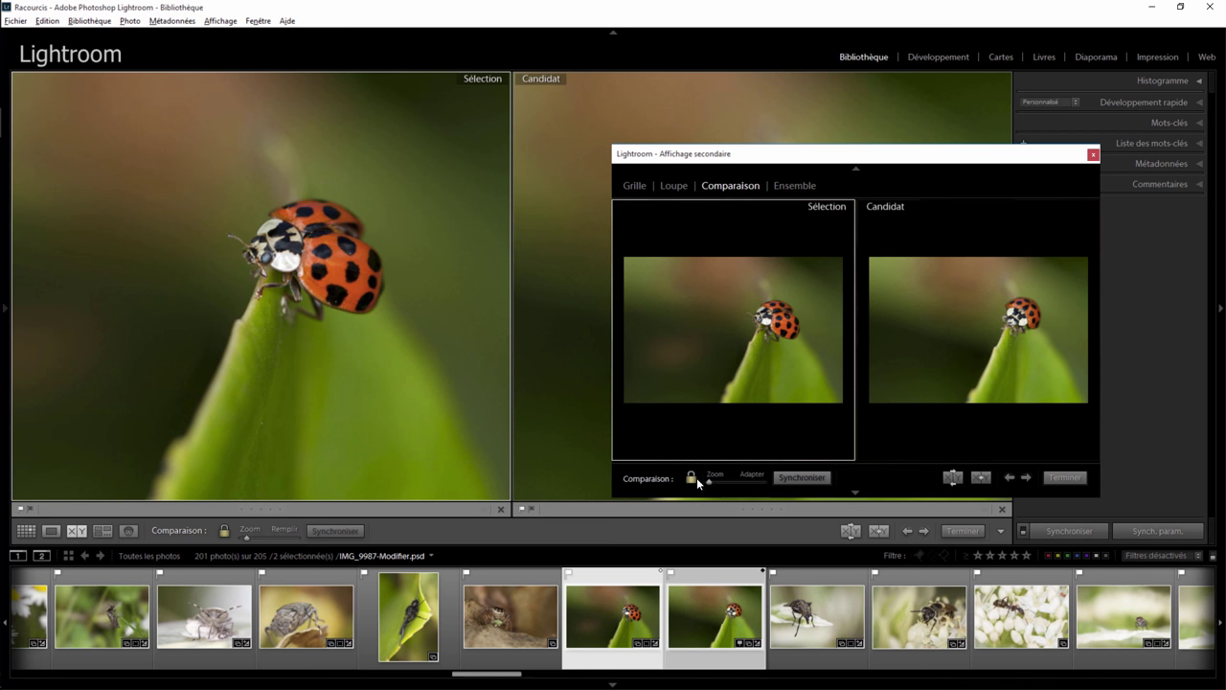
Set both linked ladybug photos to 1:4 zoom, pan onto the ladybug, and add the fly photo
click(772, 350)
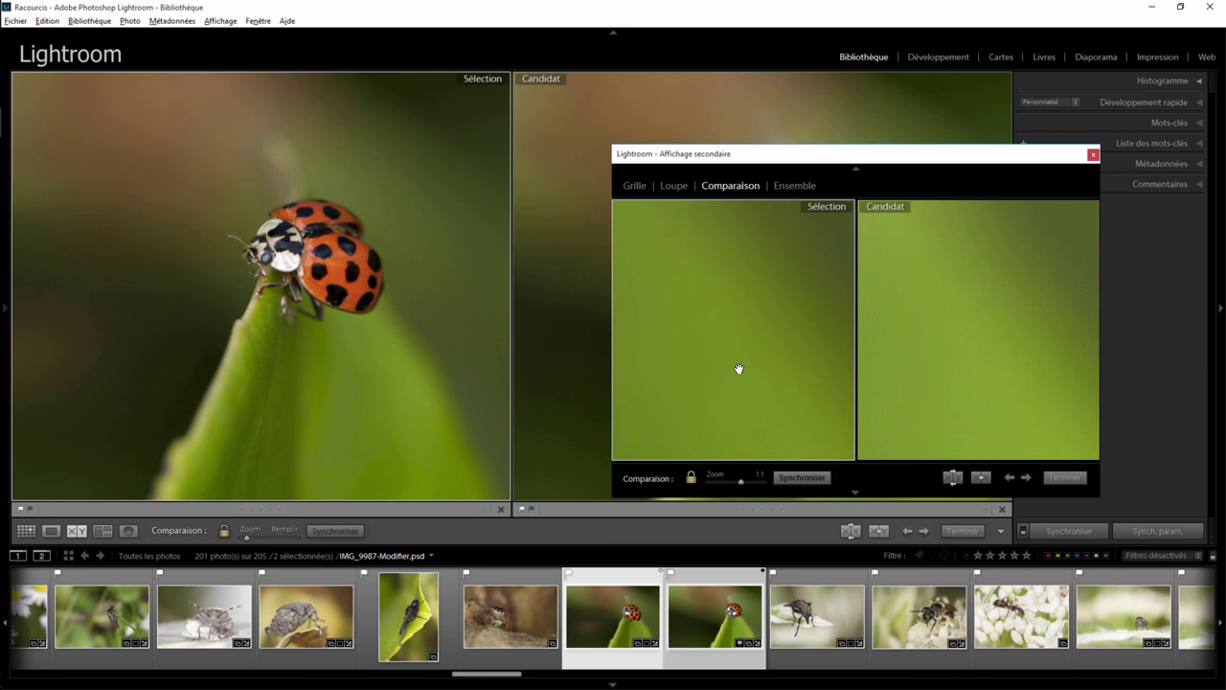
click(738, 399)
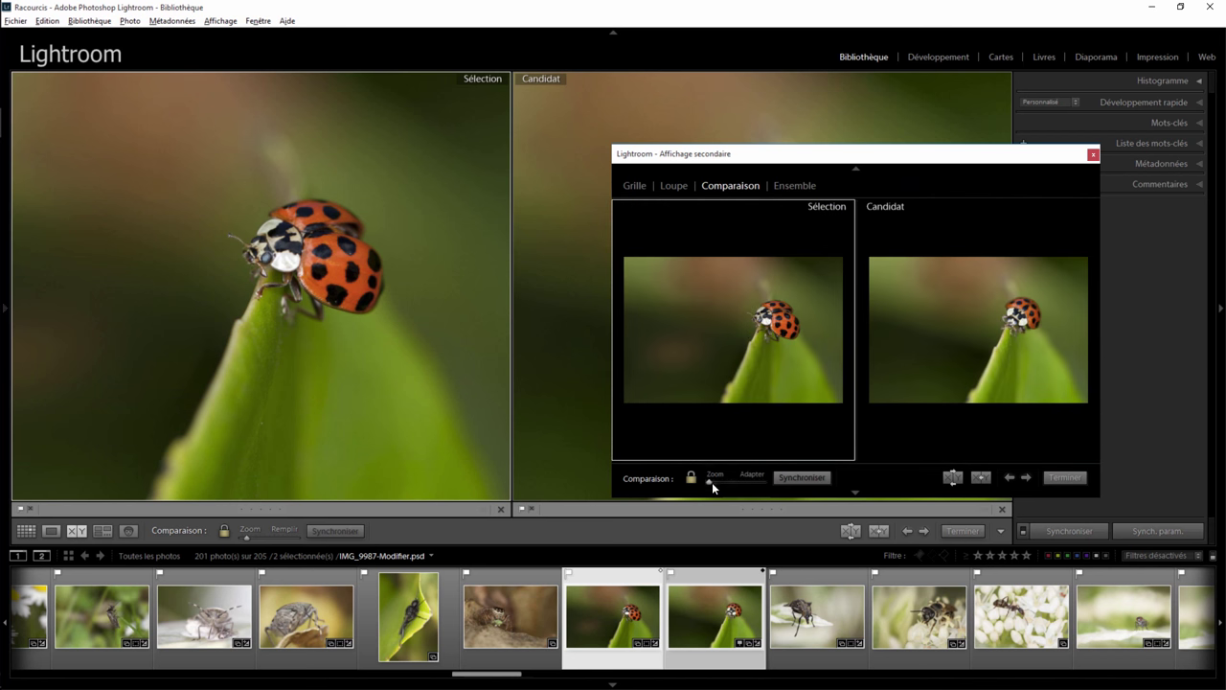
drag(710, 486, 717, 487)
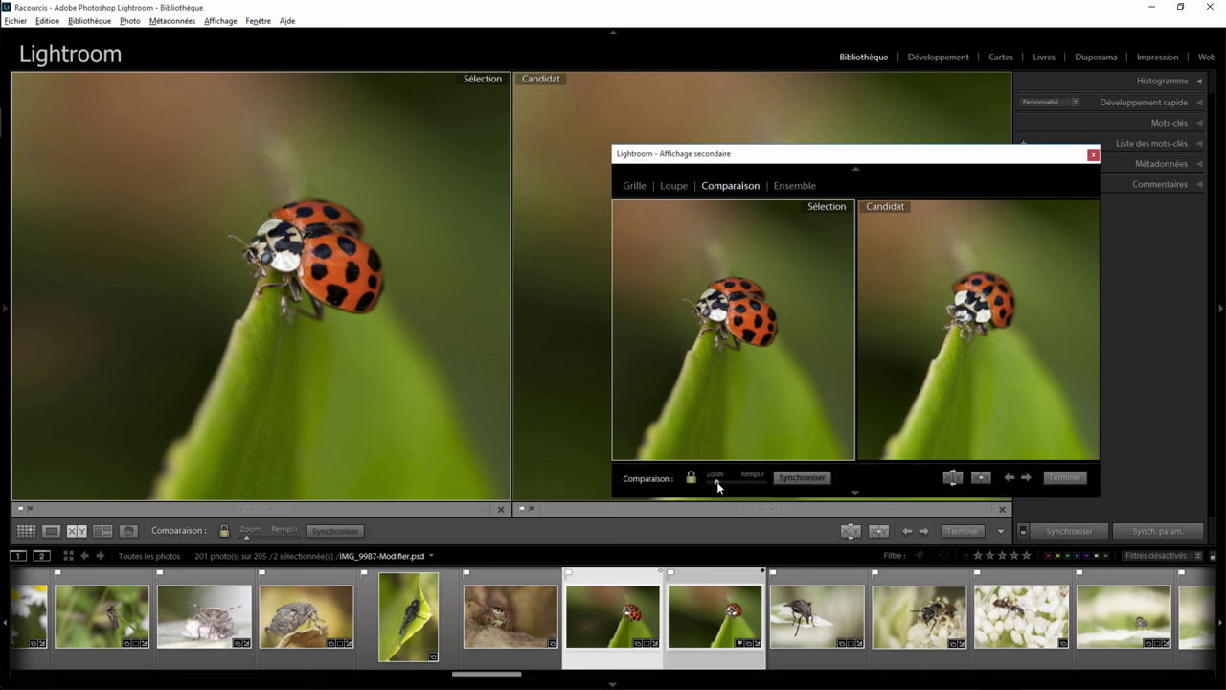
click(727, 485)
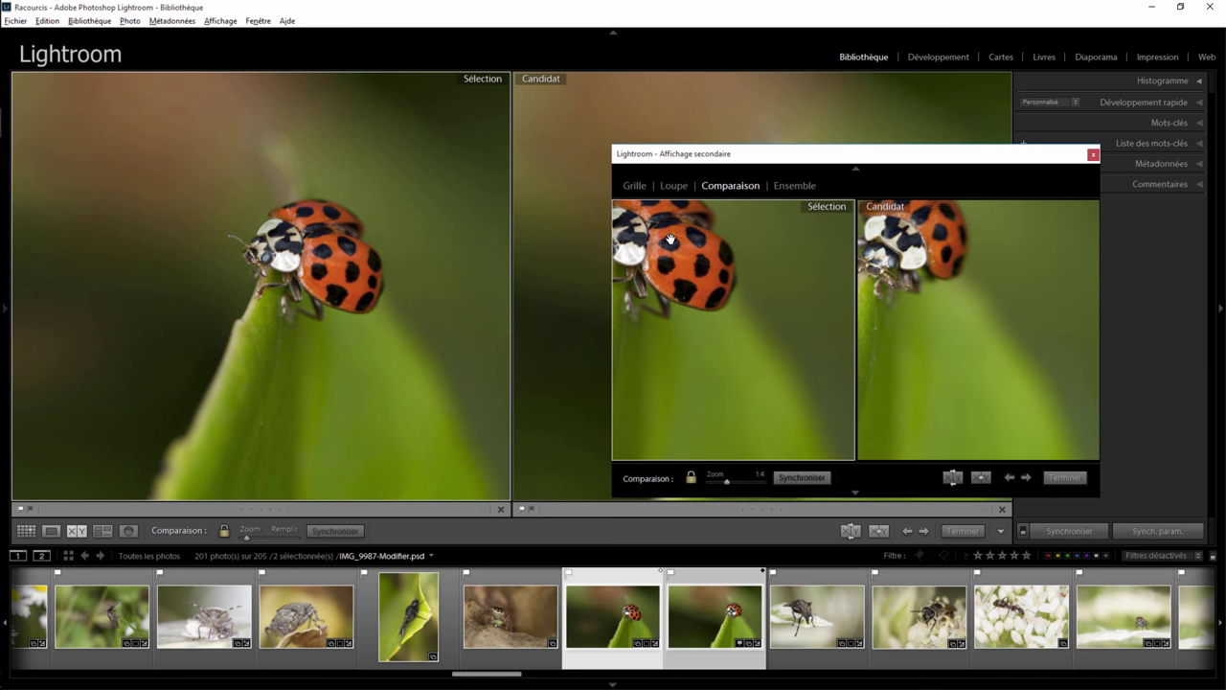
mouse_move(668, 243)
mouse_down()
mouse_move(732, 335)
mouse_move(686, 314)
mouse_move(757, 297)
mouse_up()
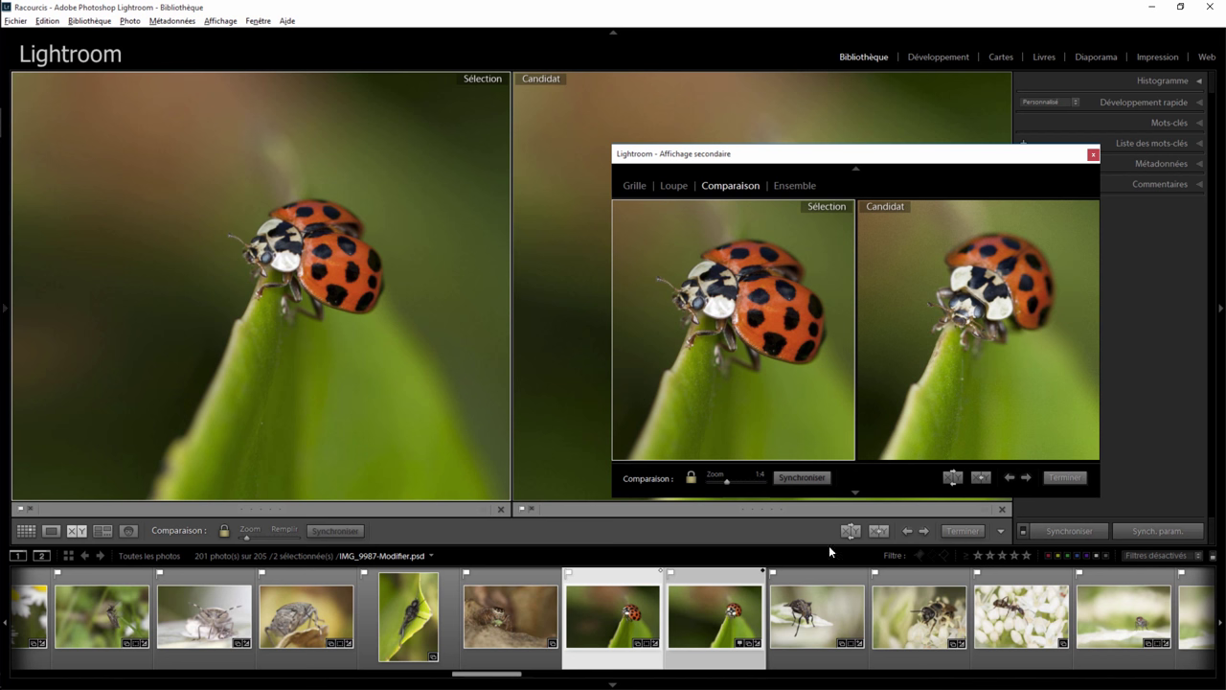
ctrl+click(813, 578)
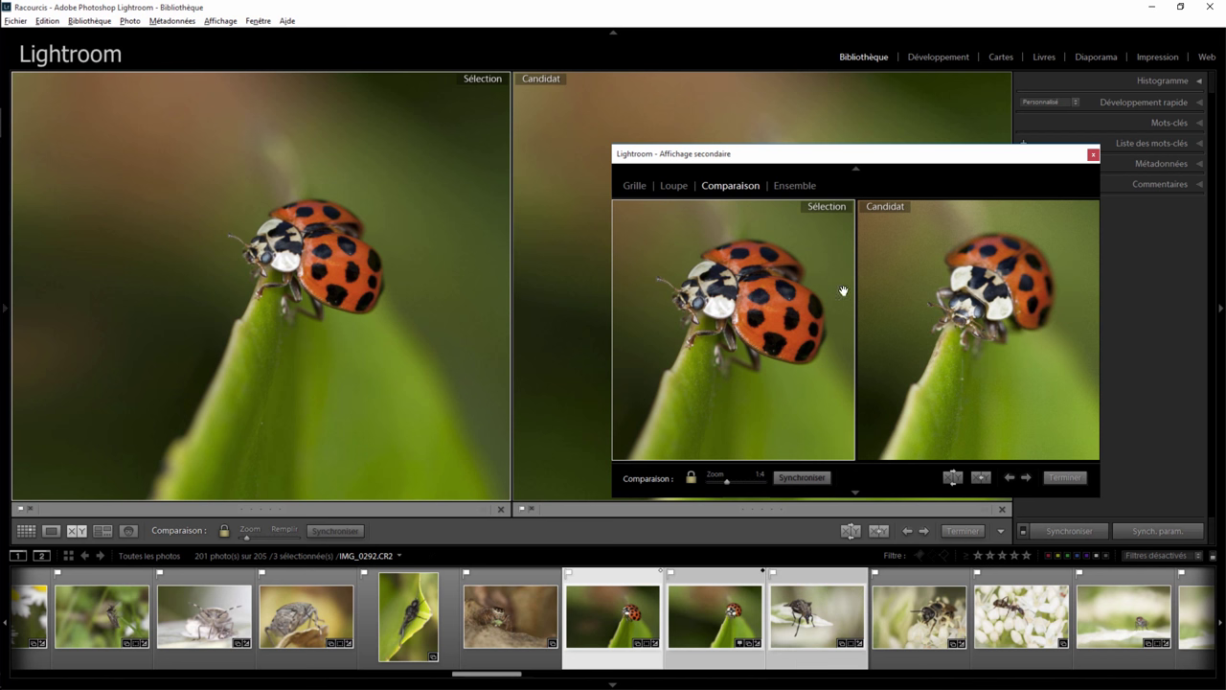
Survey the selected photos plus the bee in the secondary window, with the main view in fitted Loupe
click(796, 187)
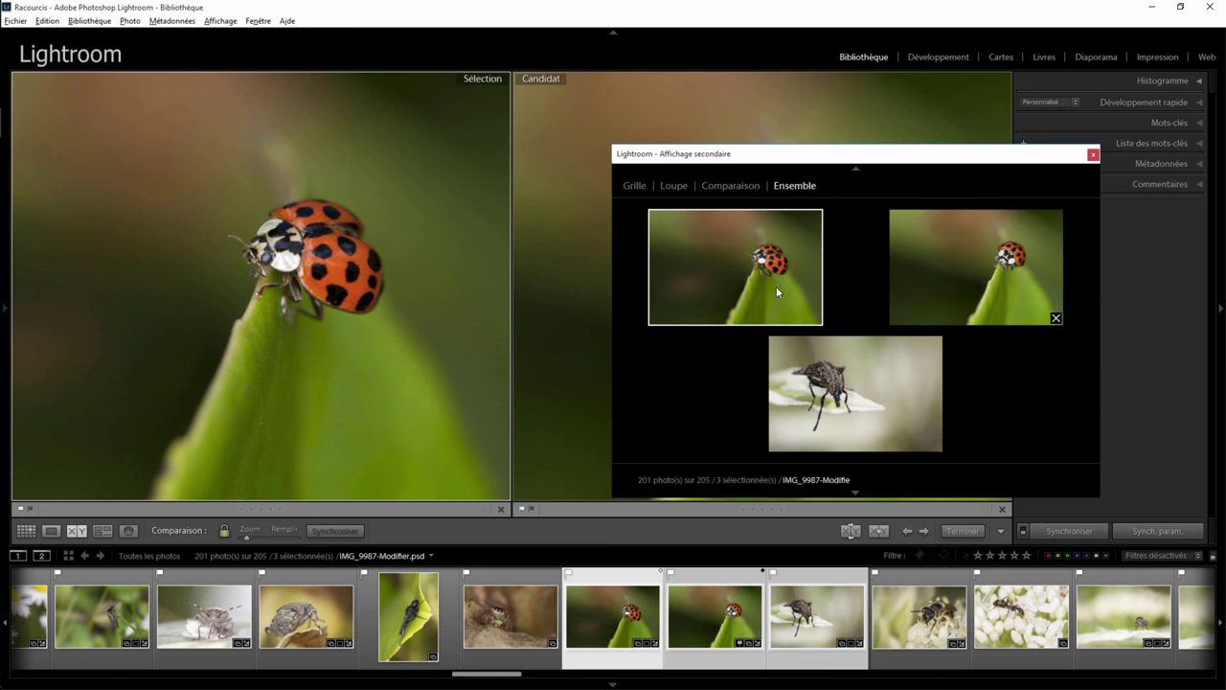
ctrl+click(920, 584)
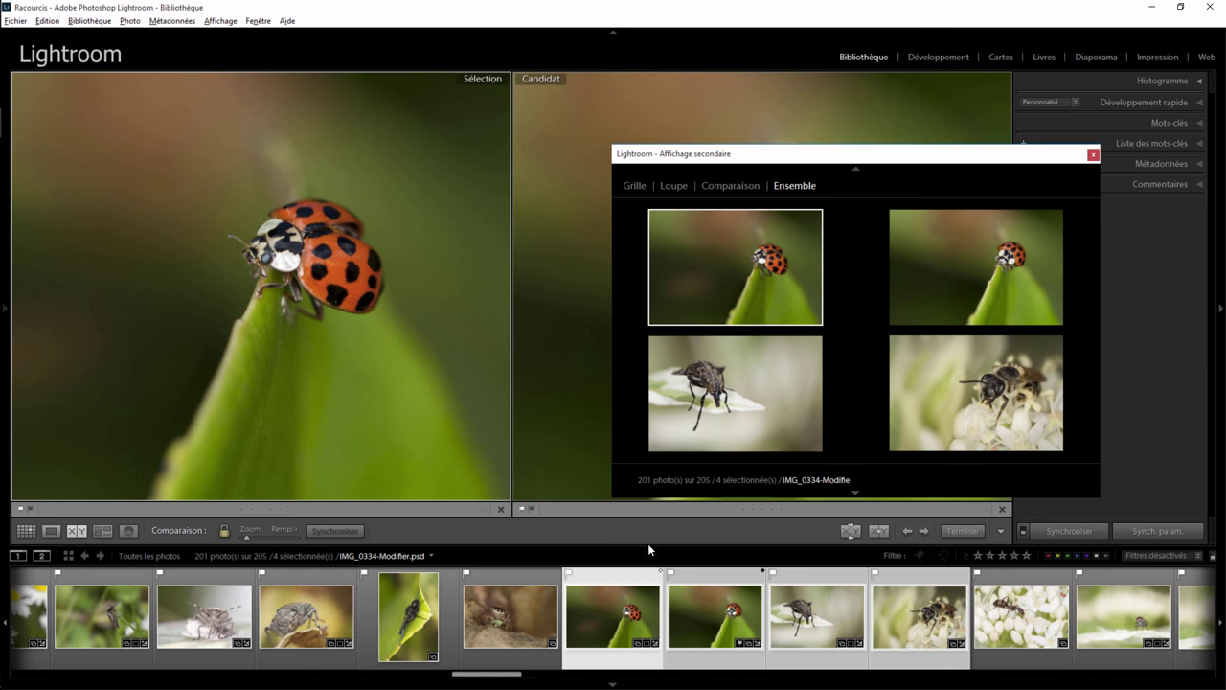
click(51, 531)
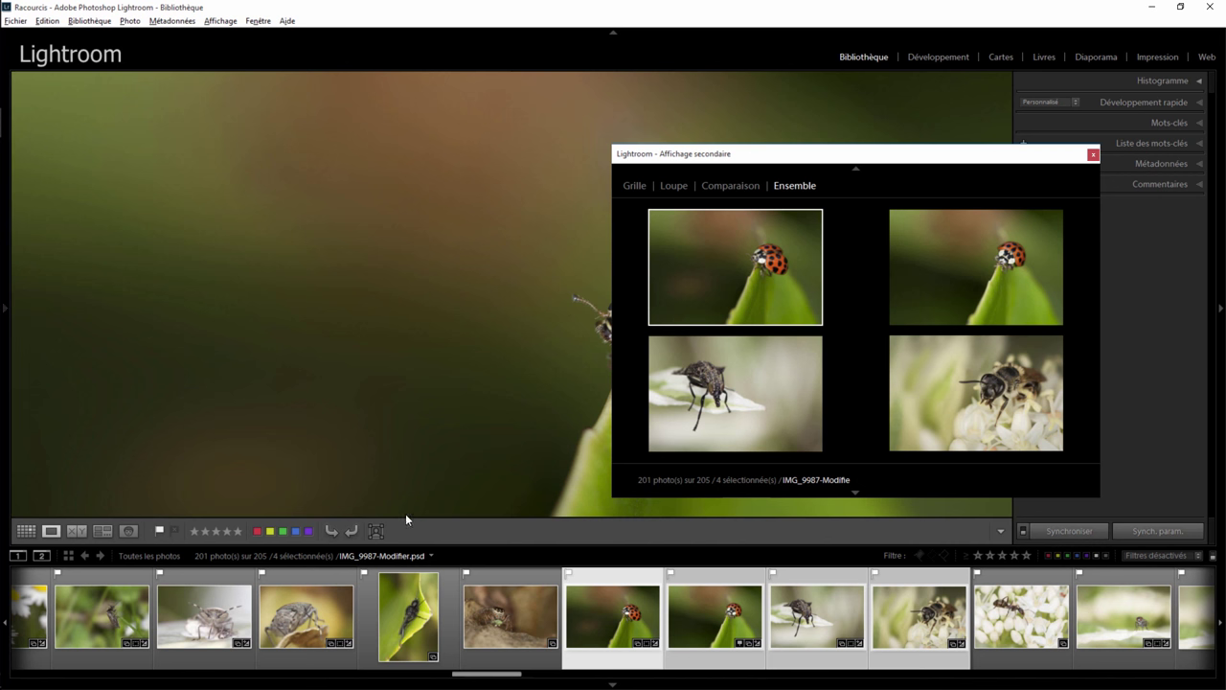
click(359, 241)
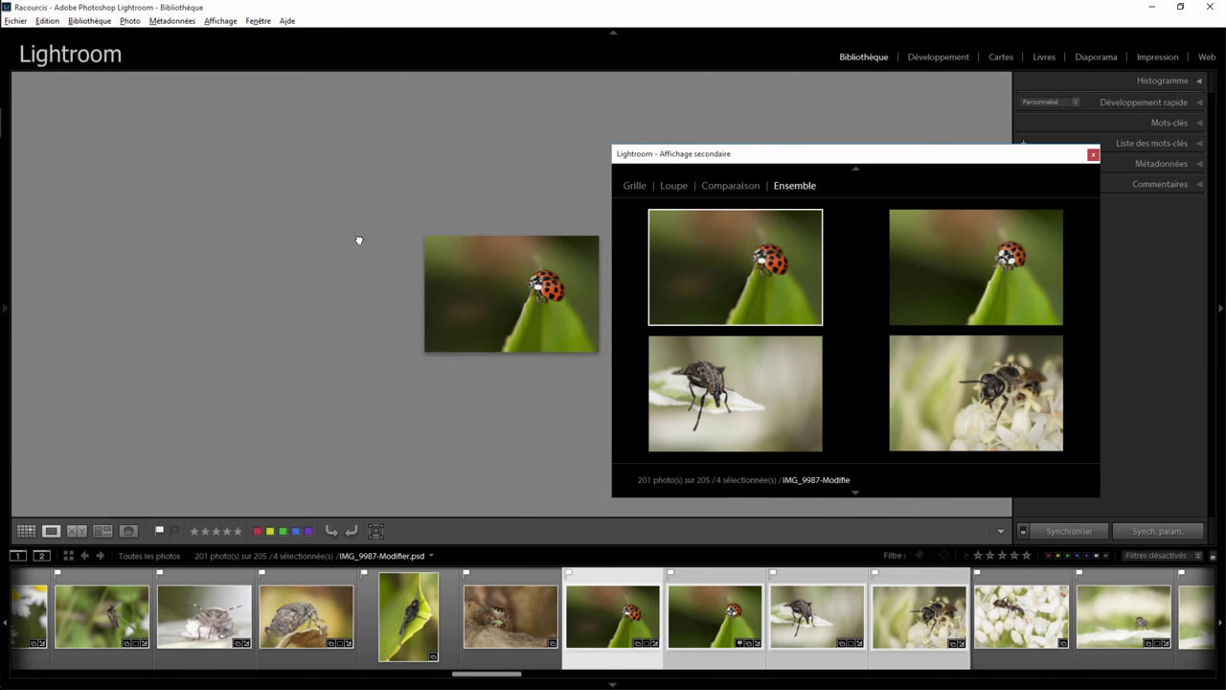
Make the second ladybug, fly and bee photos active in turn, then move the secondary window up-right
click(956, 258)
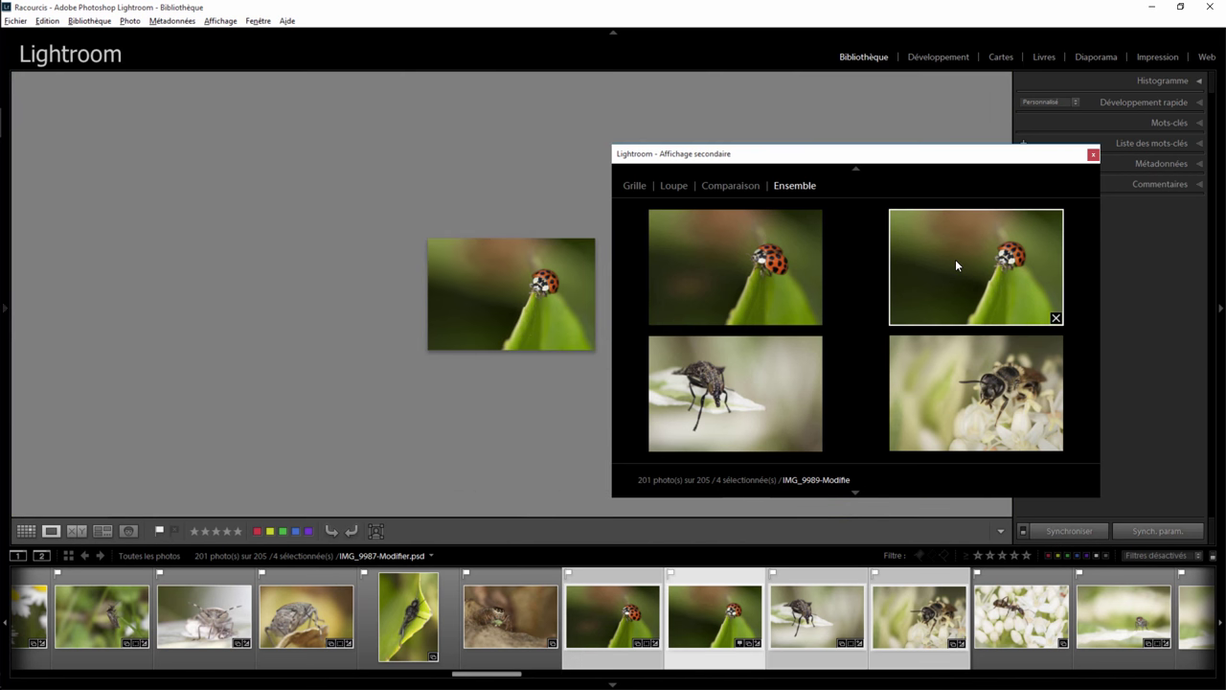
click(696, 406)
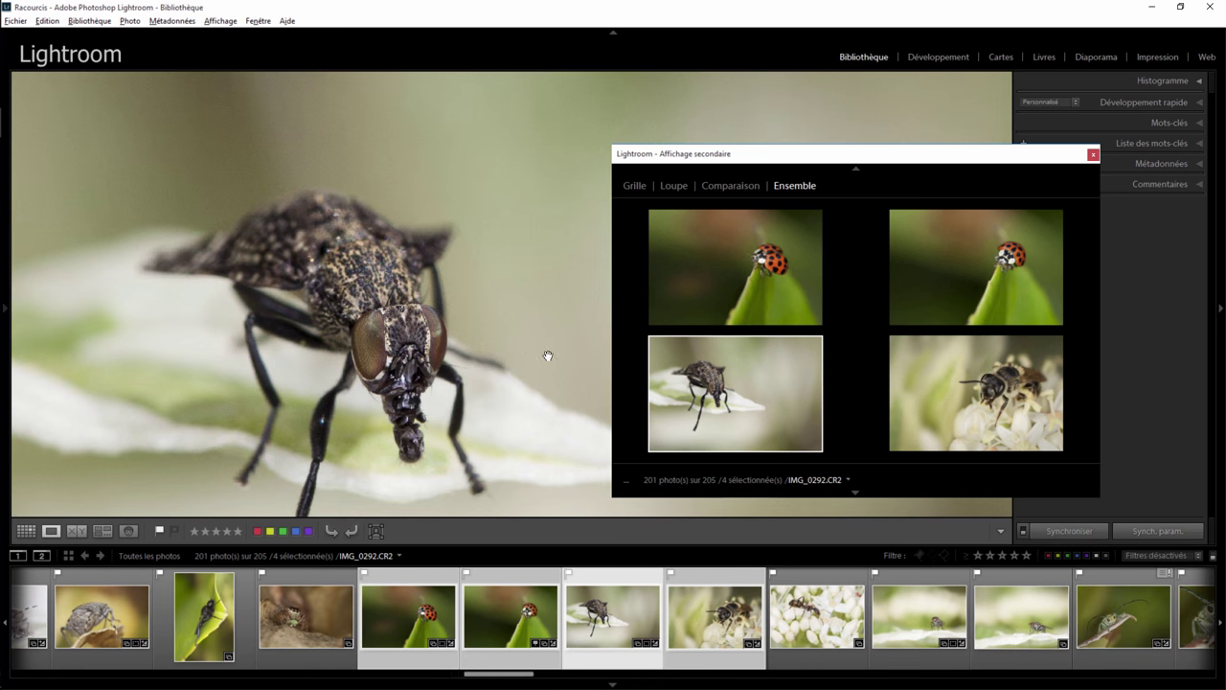
click(981, 392)
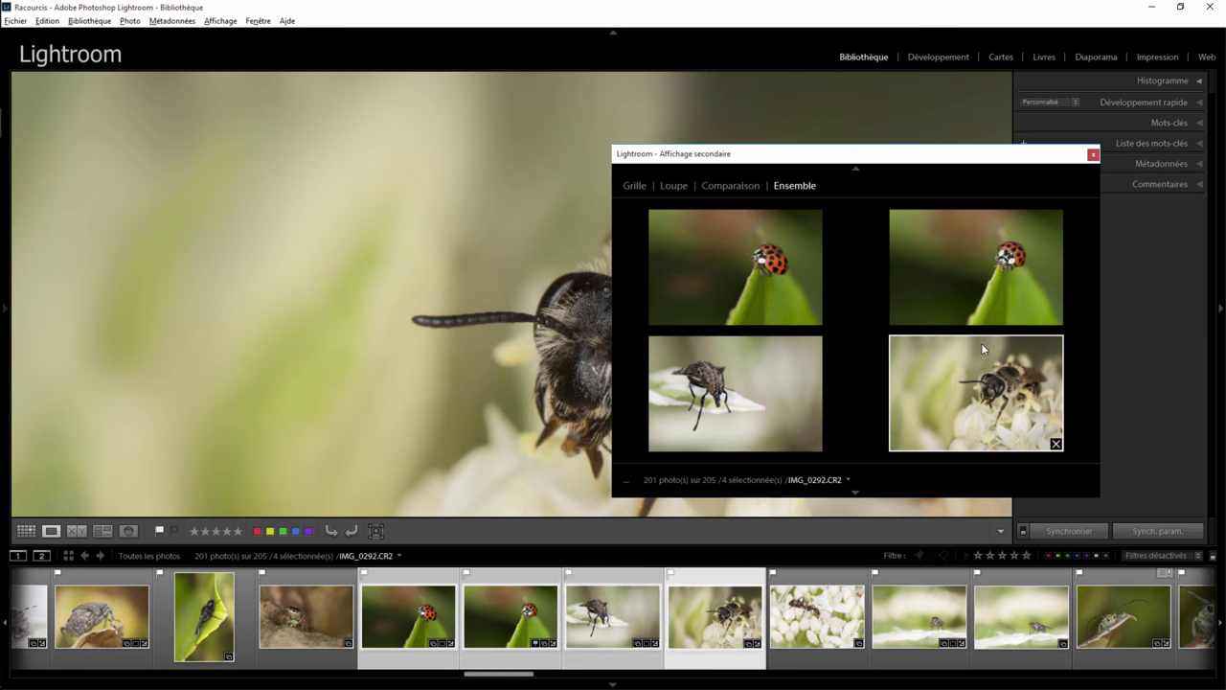
drag(917, 156, 1011, 115)
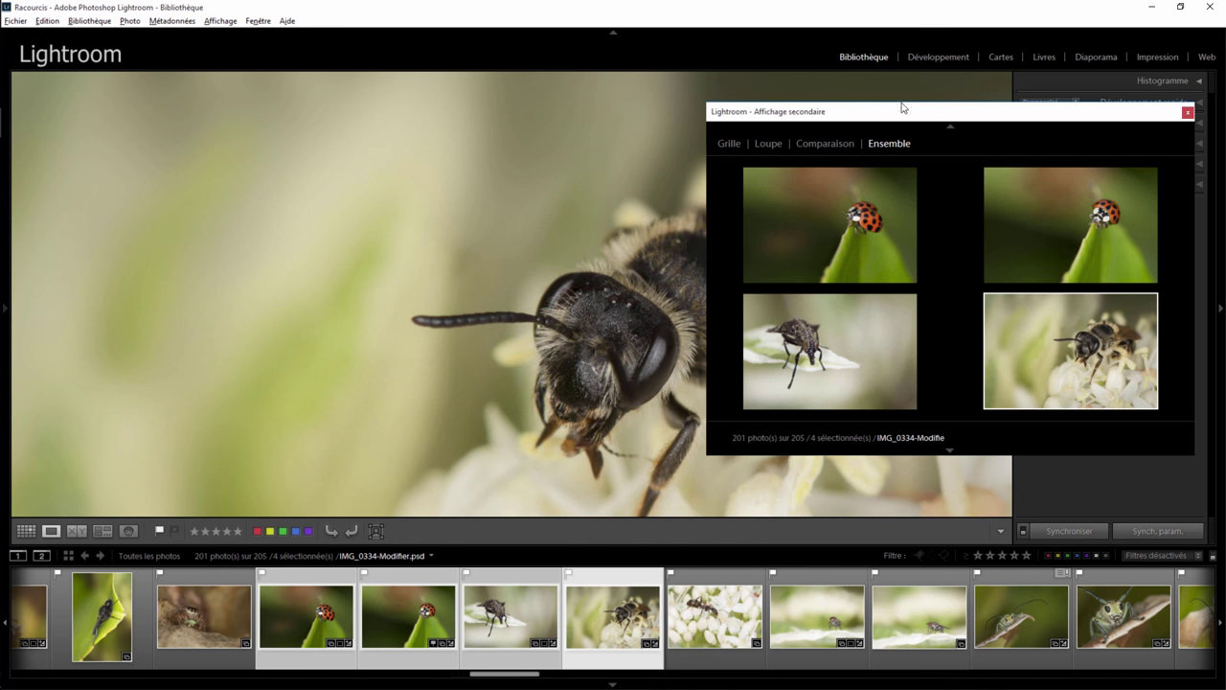
Make the first ladybug photo active and park the secondary window in the upper left
mouse_move(896, 116)
mouse_down()
mouse_move(865, 142)
mouse_move(854, 129)
mouse_up()
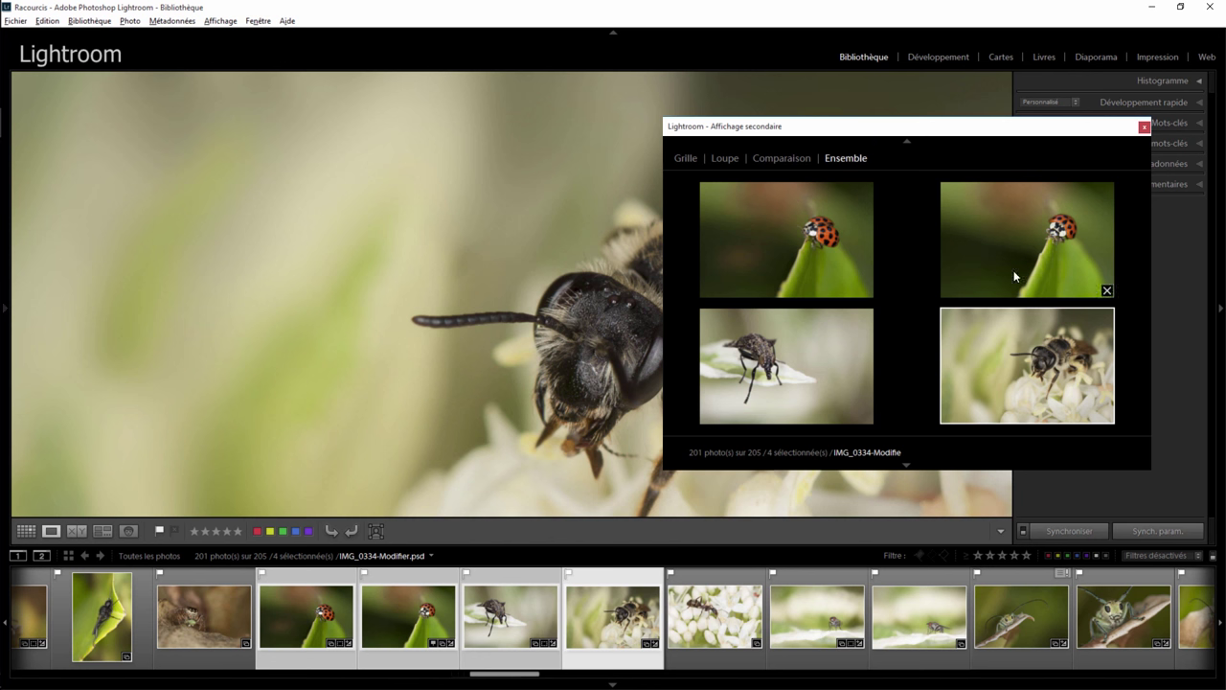
click(815, 236)
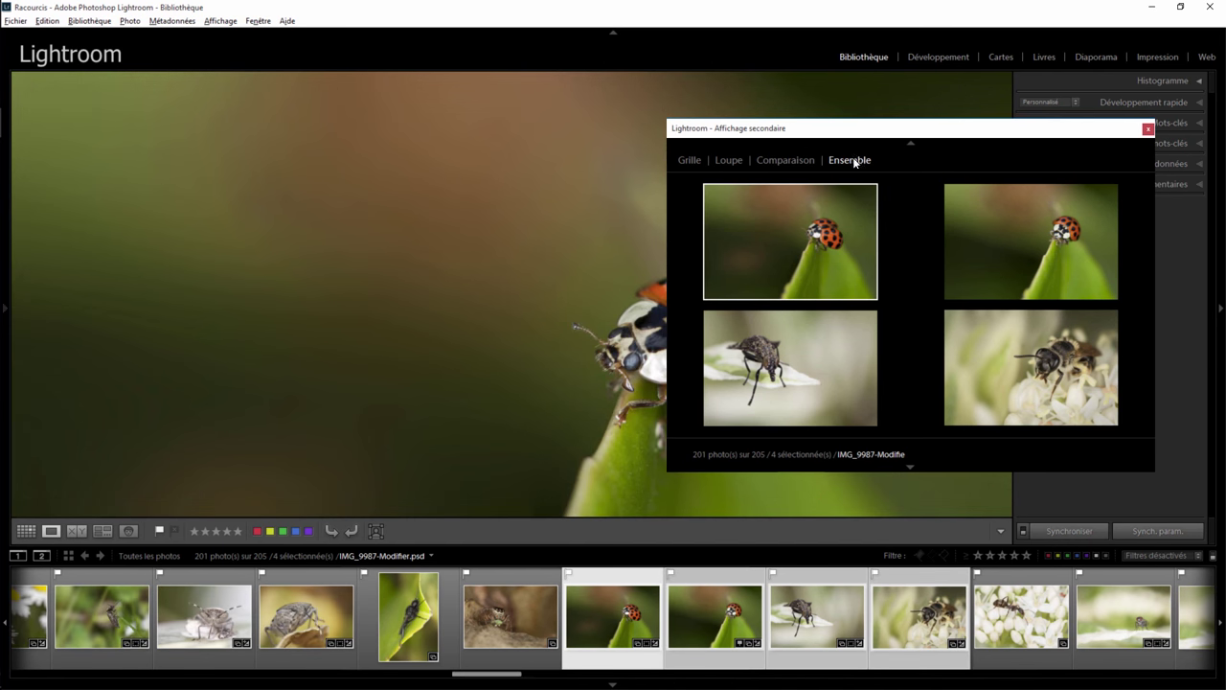
drag(790, 130, 911, 165)
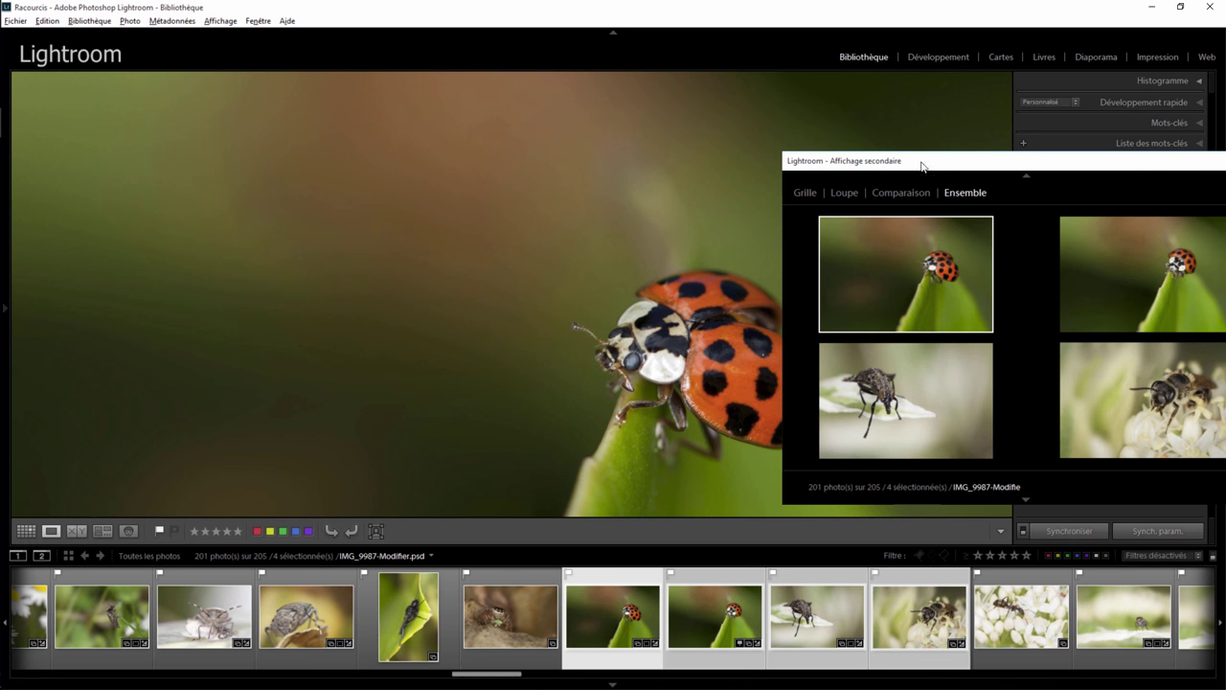
drag(922, 167, 204, 84)
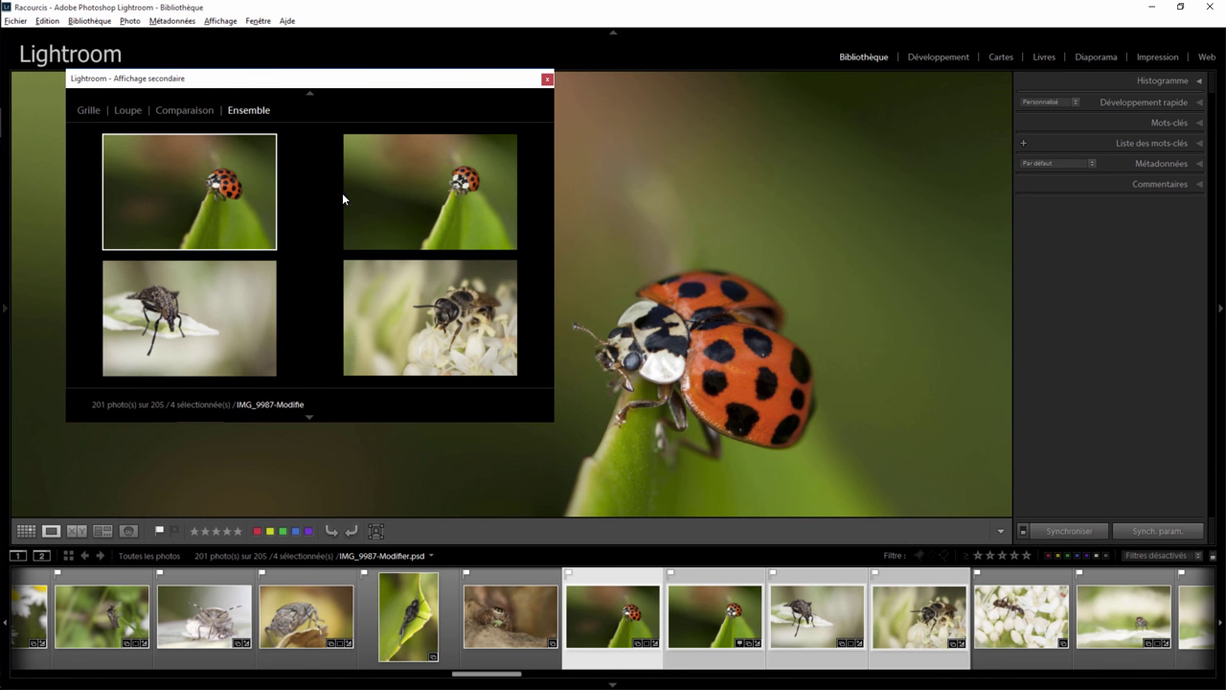
Switch the secondary window to an Interactive Loupe at 1:1 zoom
click(128, 110)
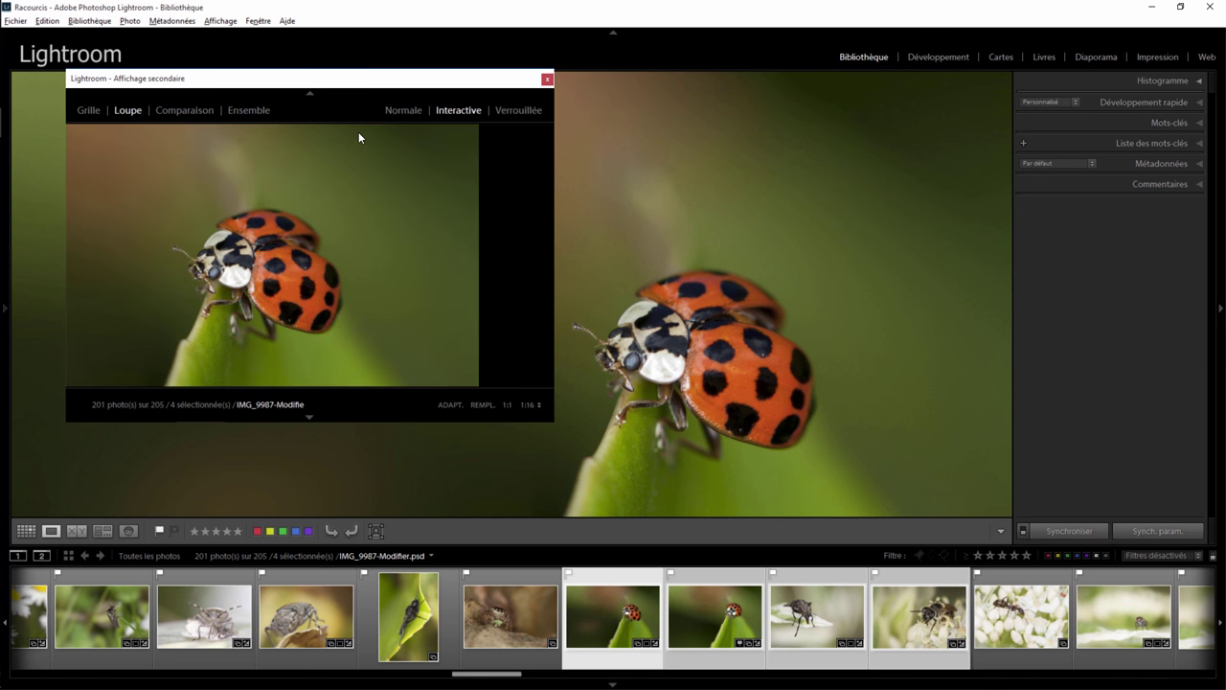
click(358, 134)
click(506, 403)
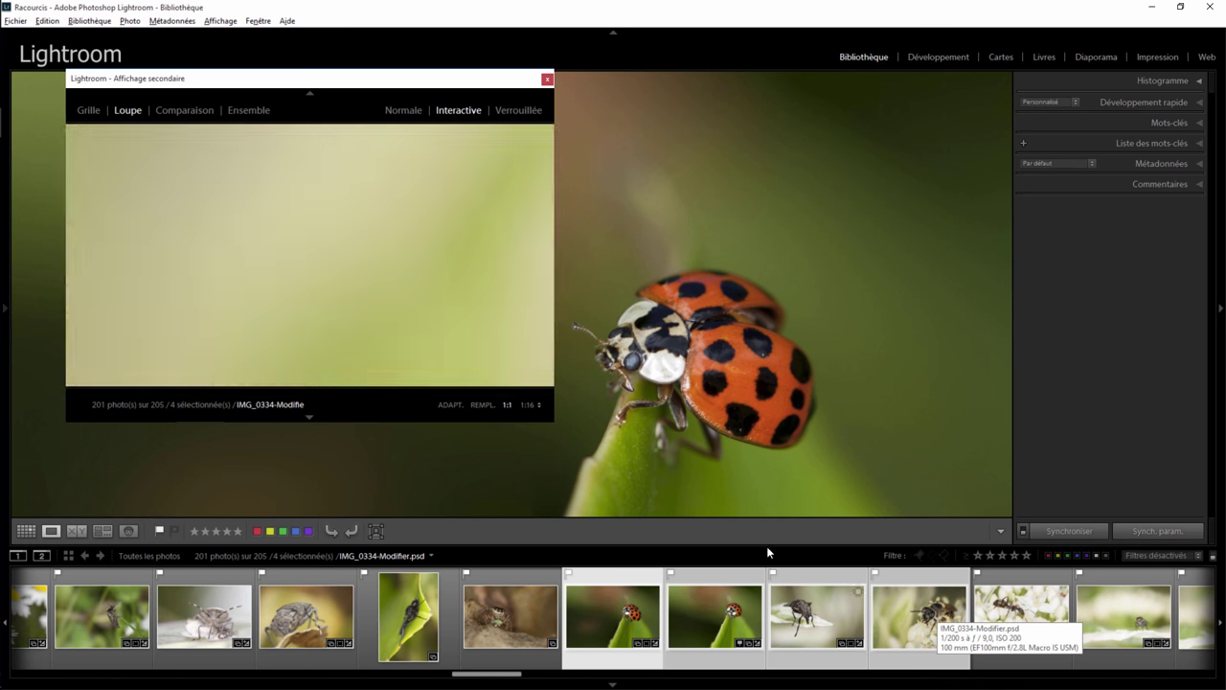
Set the secondary Loupe to Normale mode with Adapt zoom, showing ladybug IMG_0292.CR2
click(405, 109)
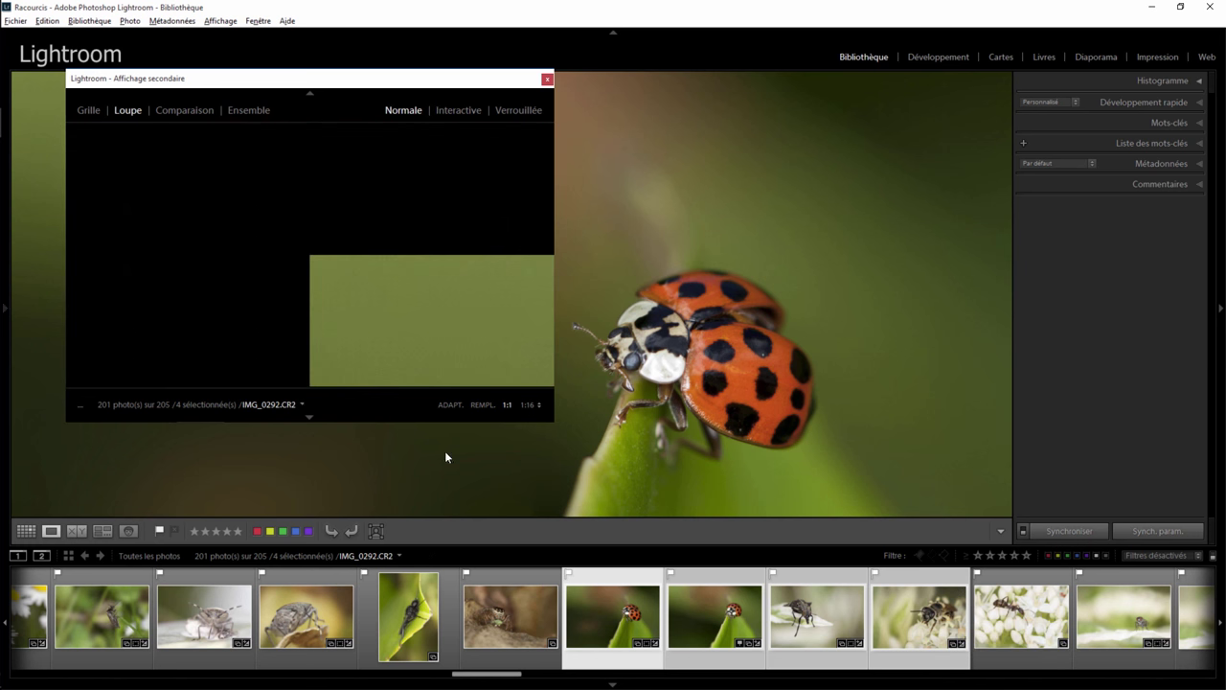
click(449, 402)
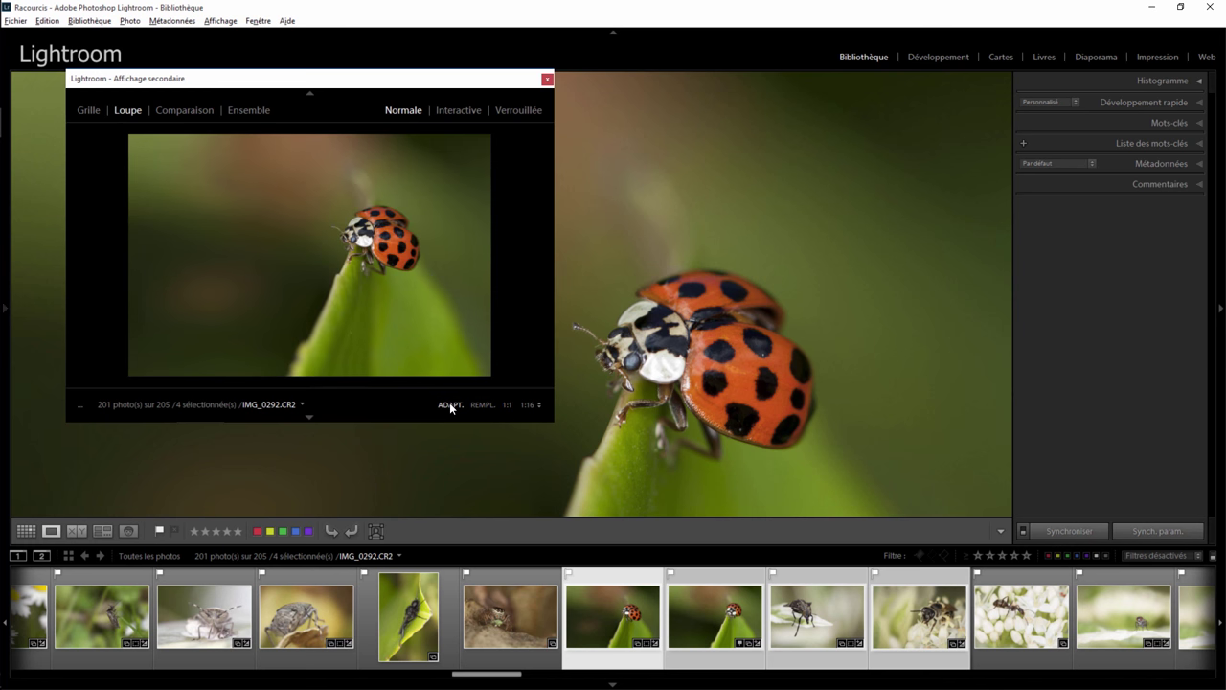